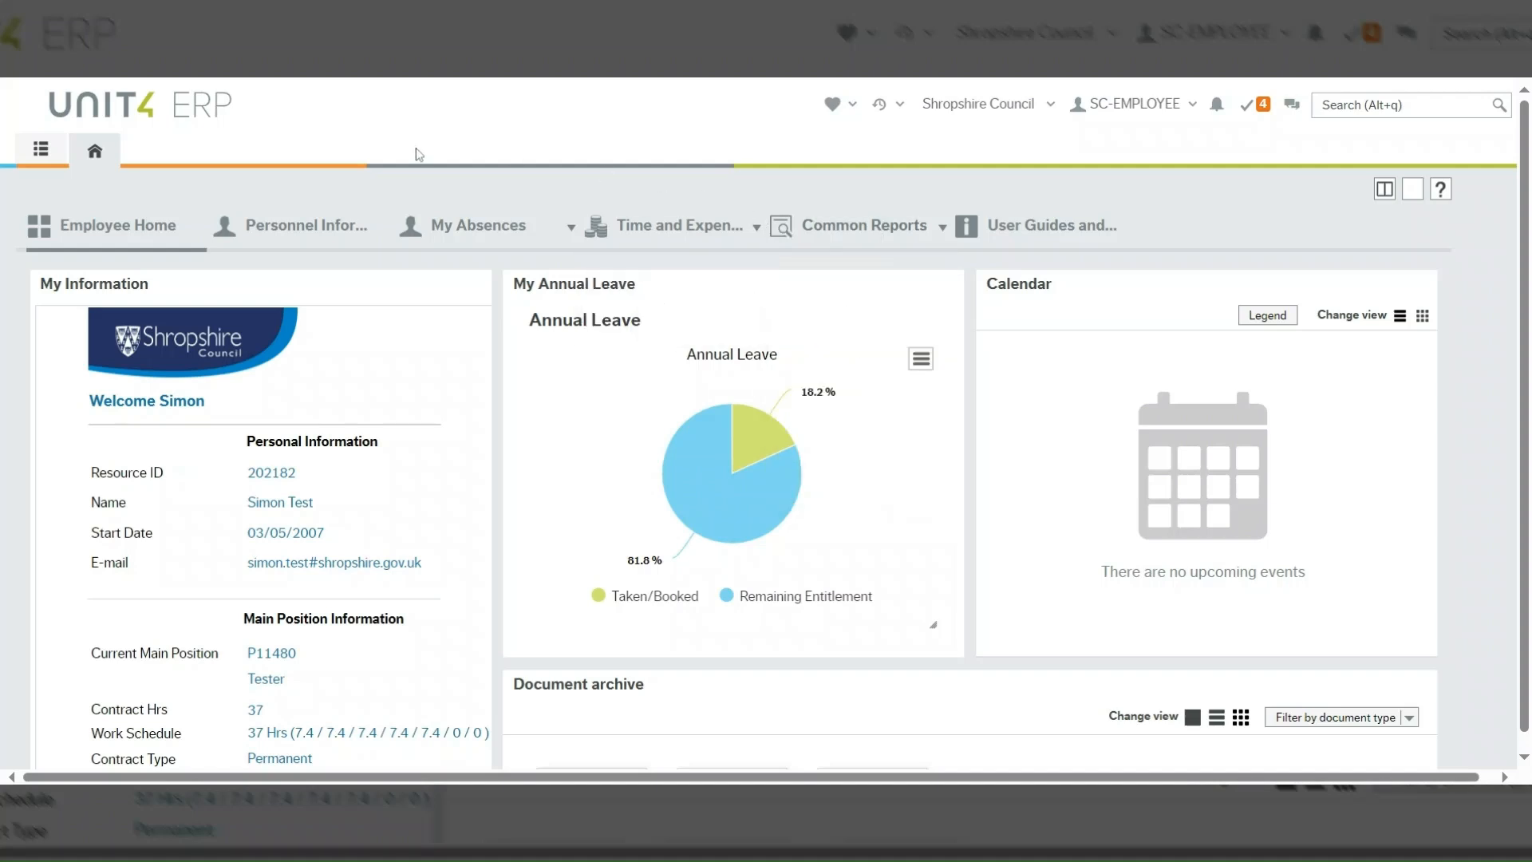
Step: Navigate from the home menu to the Forms overview to find the Flexible Working Request Form
left_click(41, 149)
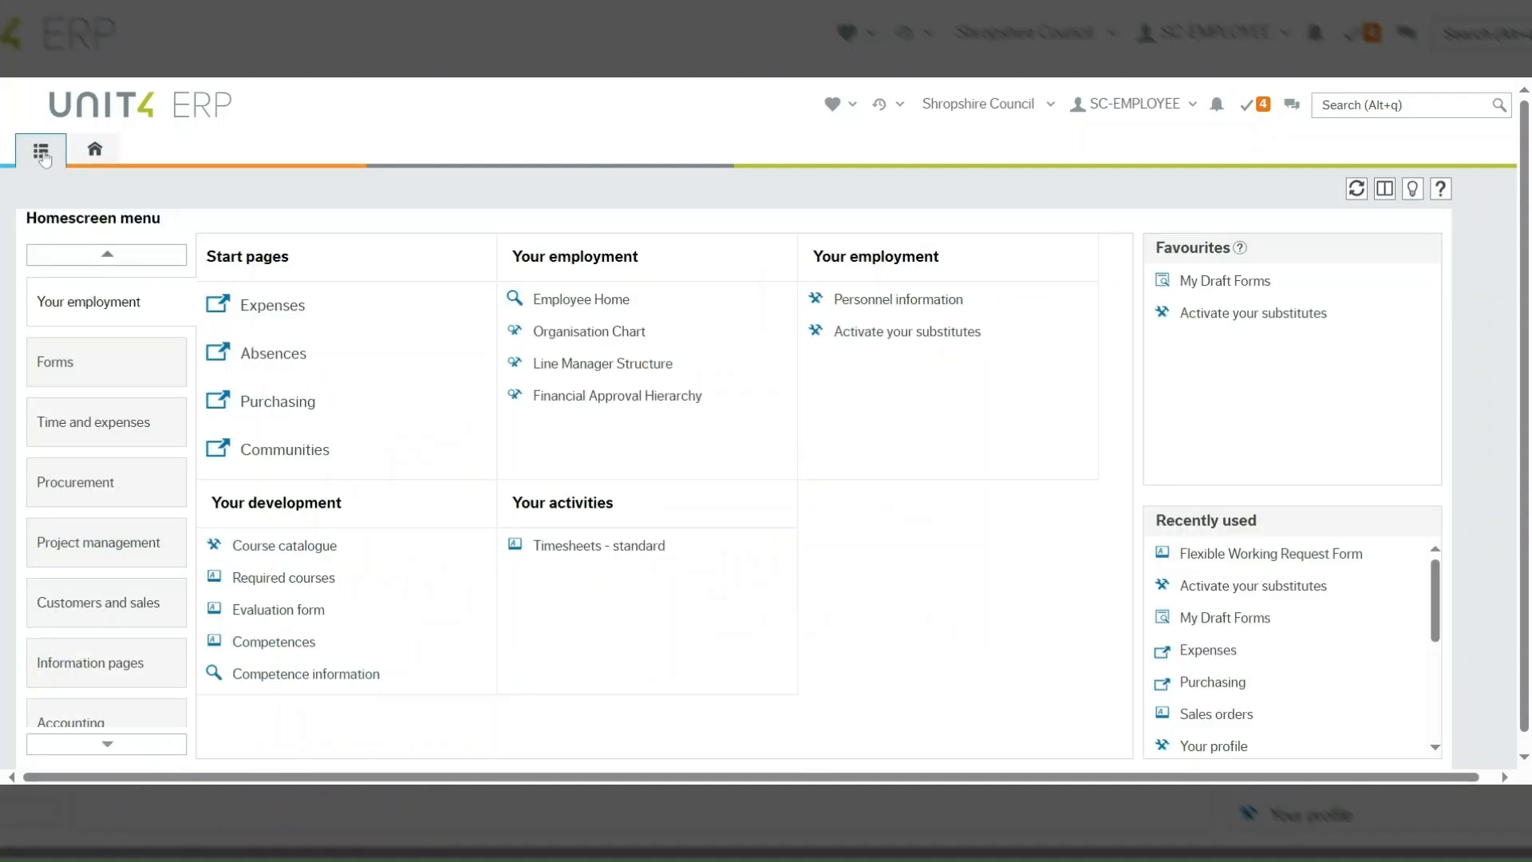
left_click(54, 365)
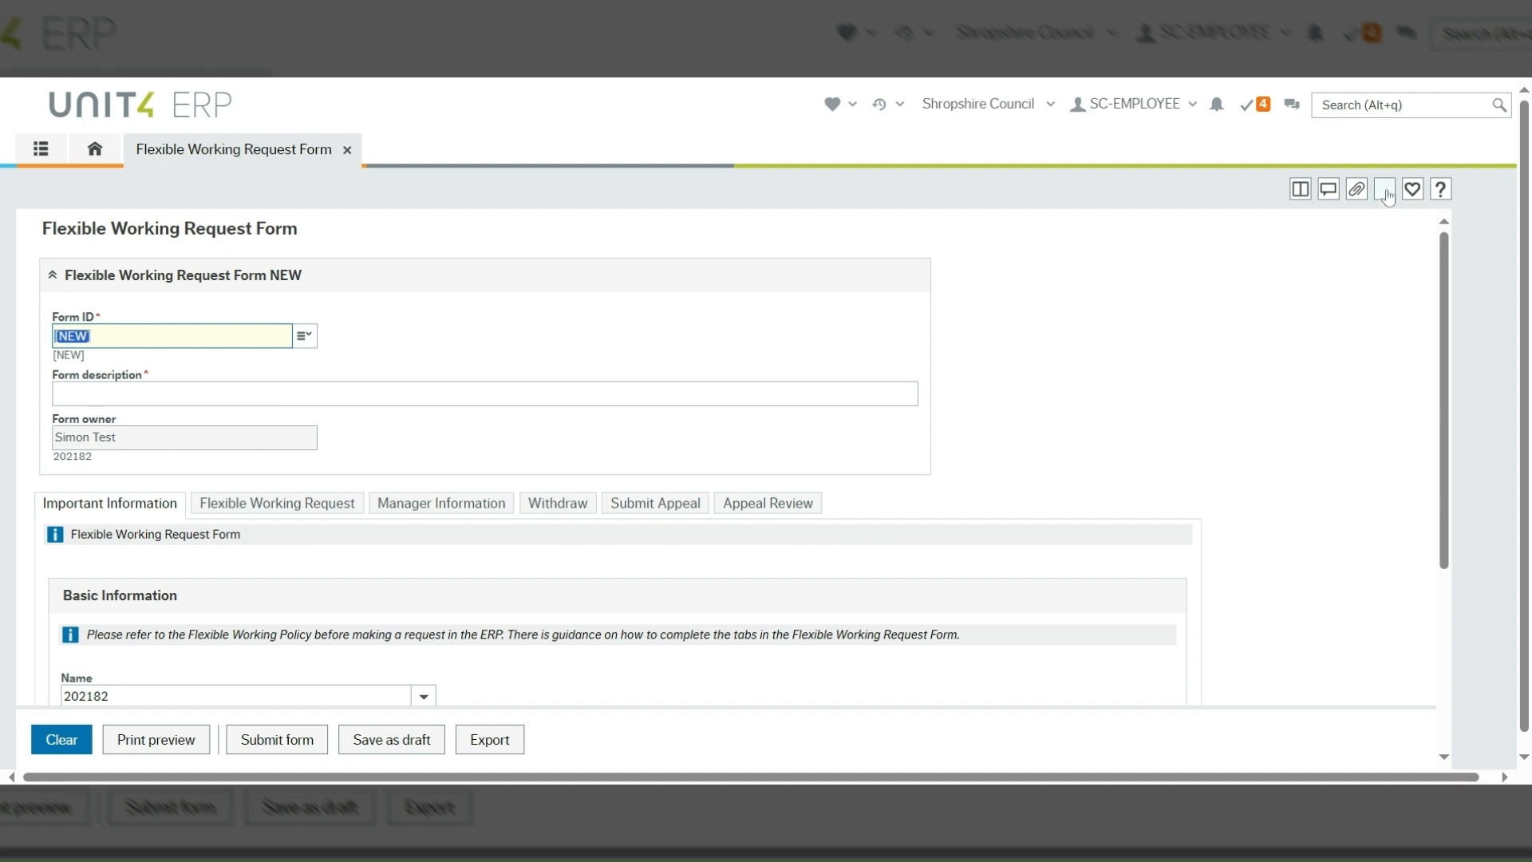
left_click(1384, 191)
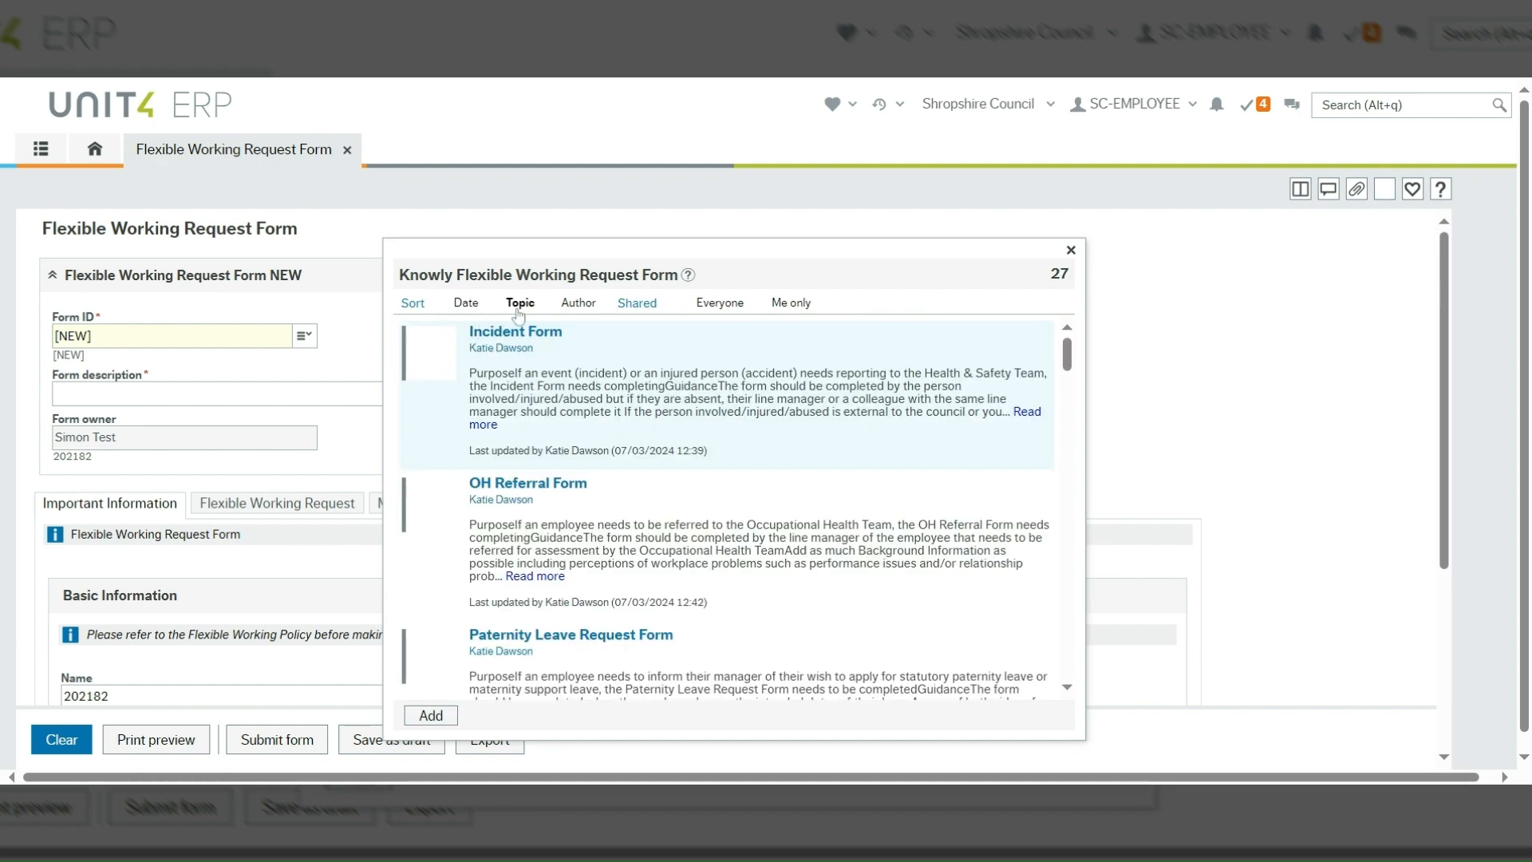
left_click(522, 303)
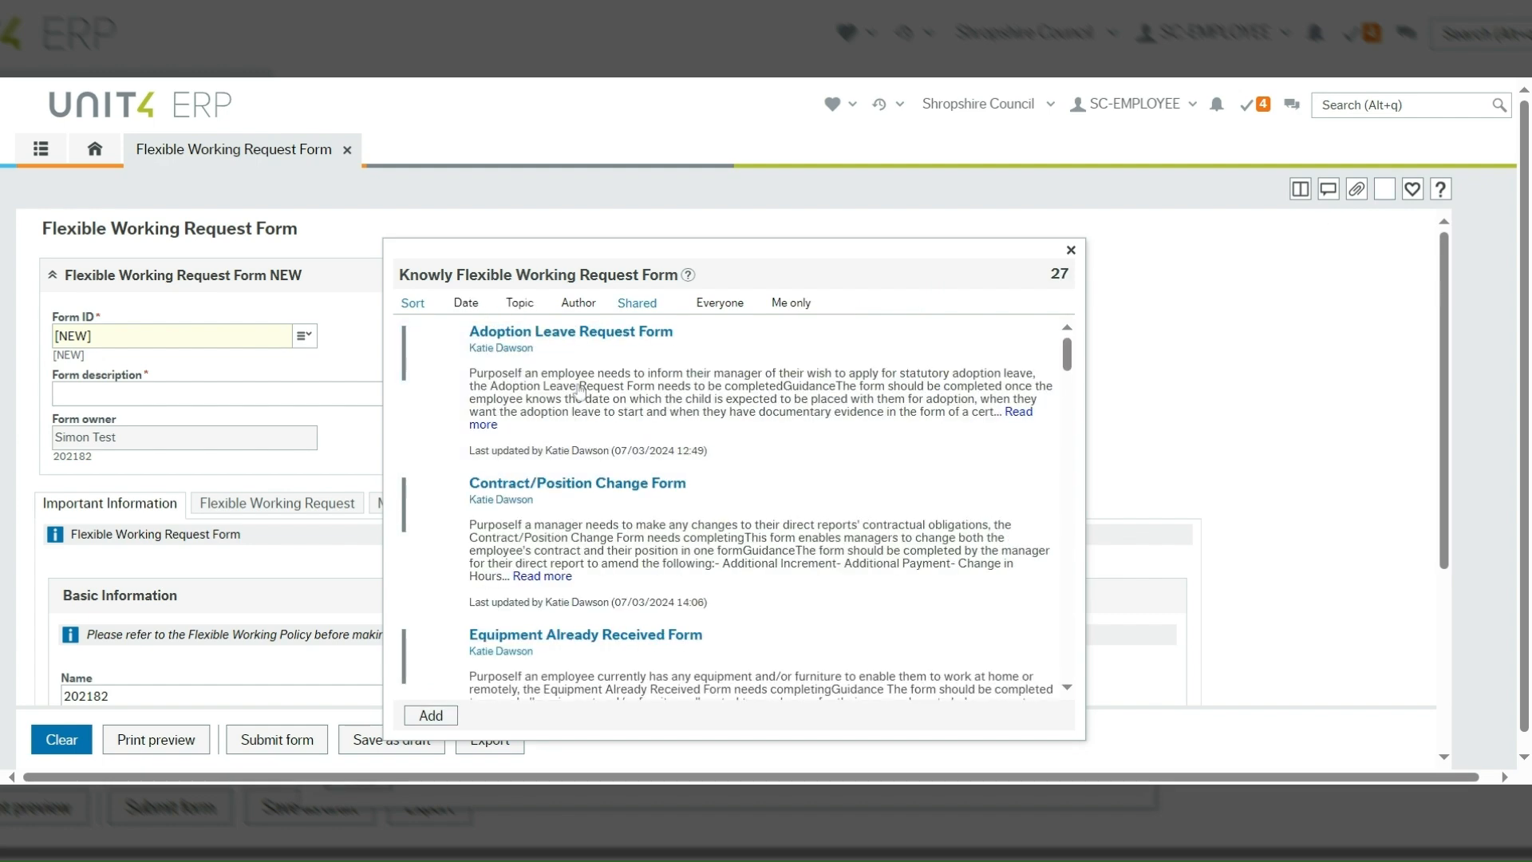
scroll(644, 494, "down", 5)
scroll(644, 495, "down", 3)
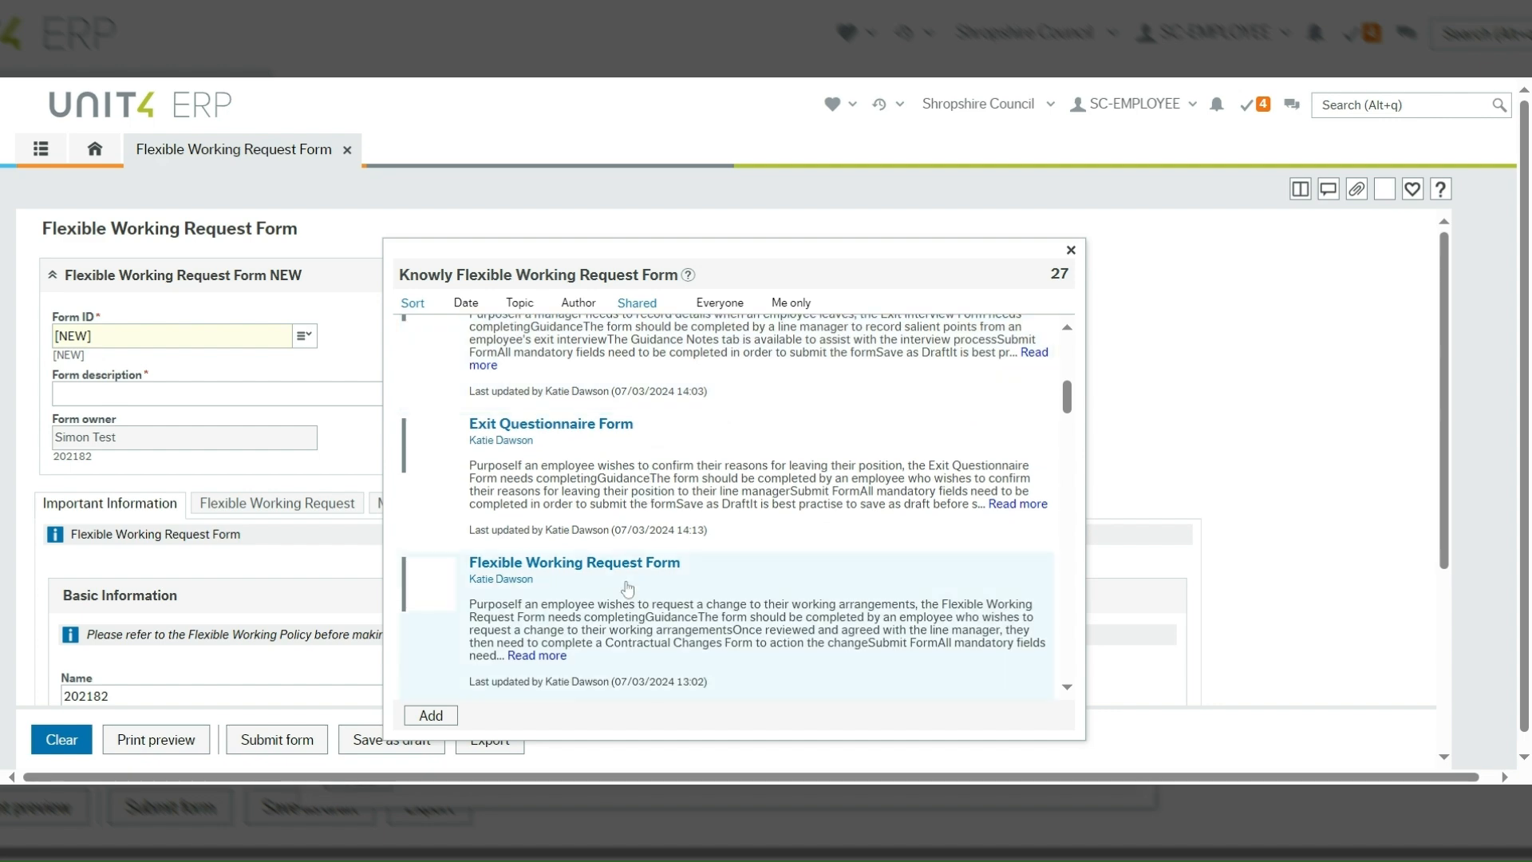
left_click(632, 562)
left_click_drag(779, 258, 1040, 227)
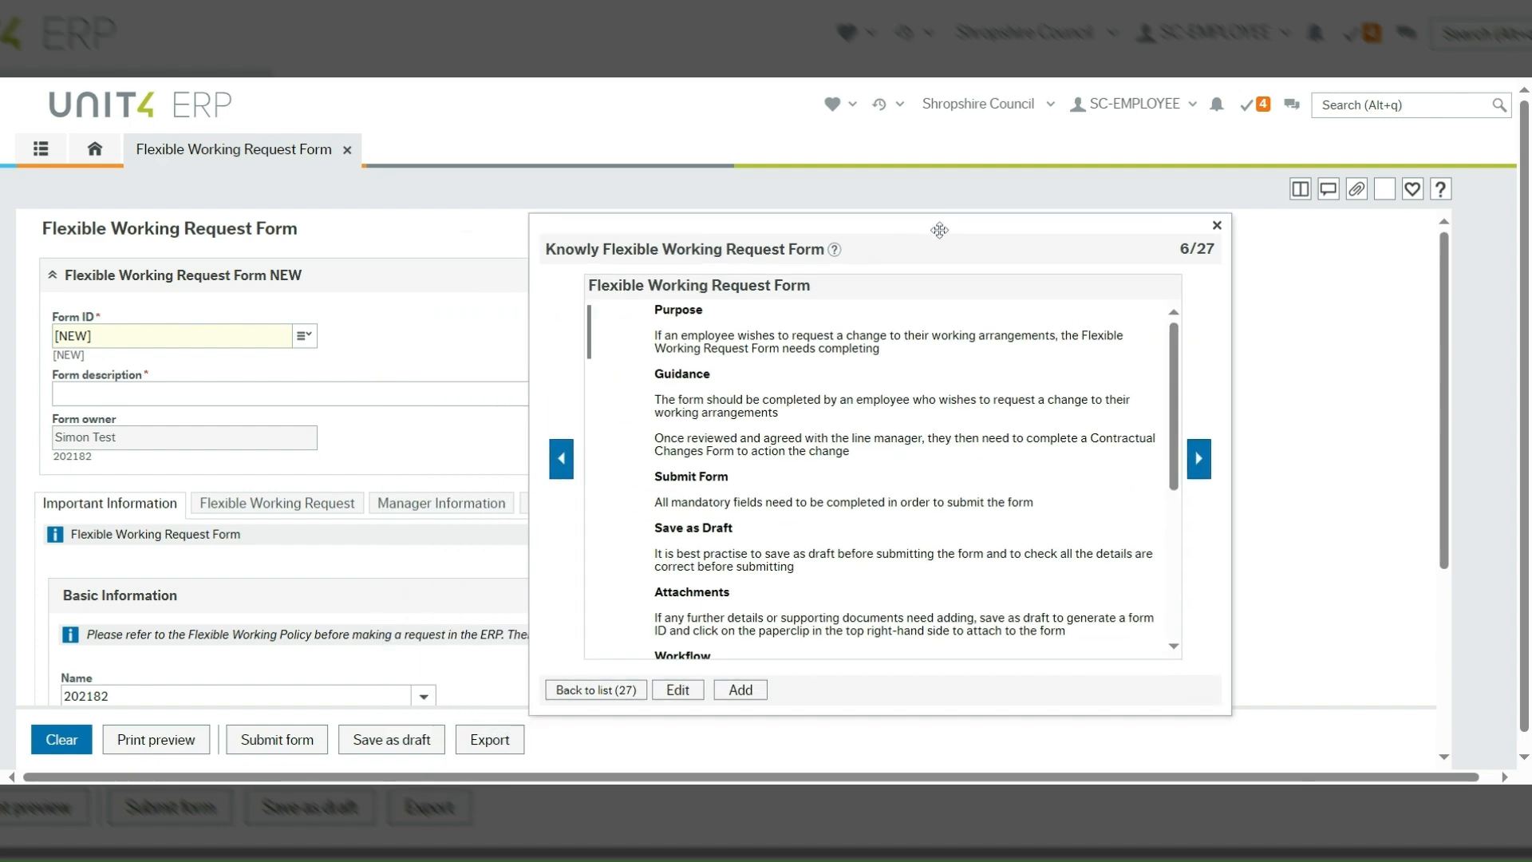
scroll(977, 479, "down", 5)
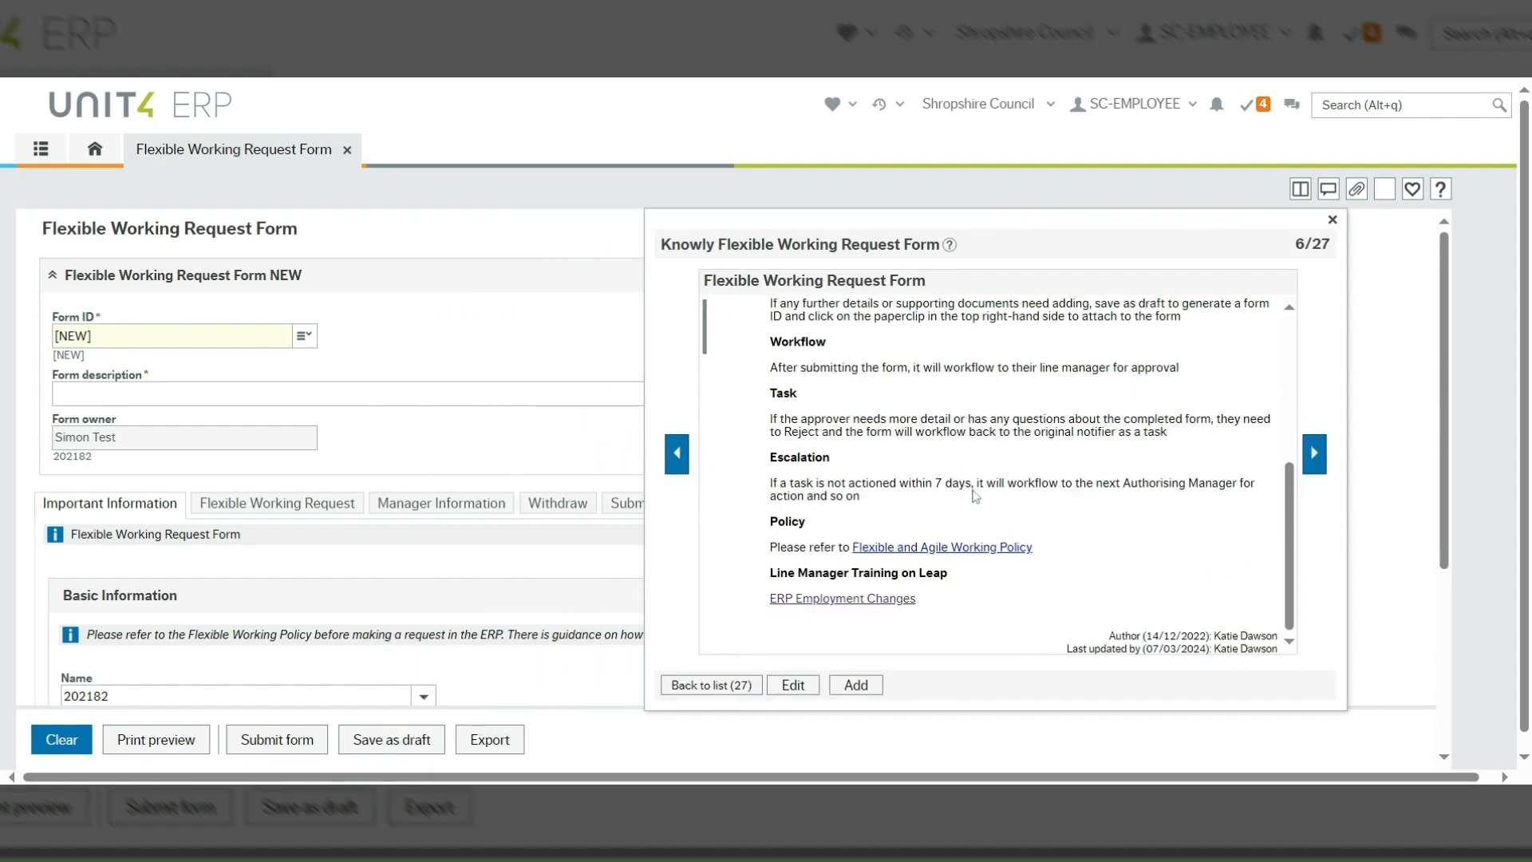
scroll(973, 496, "up", 3)
scroll(974, 496, "up", 3)
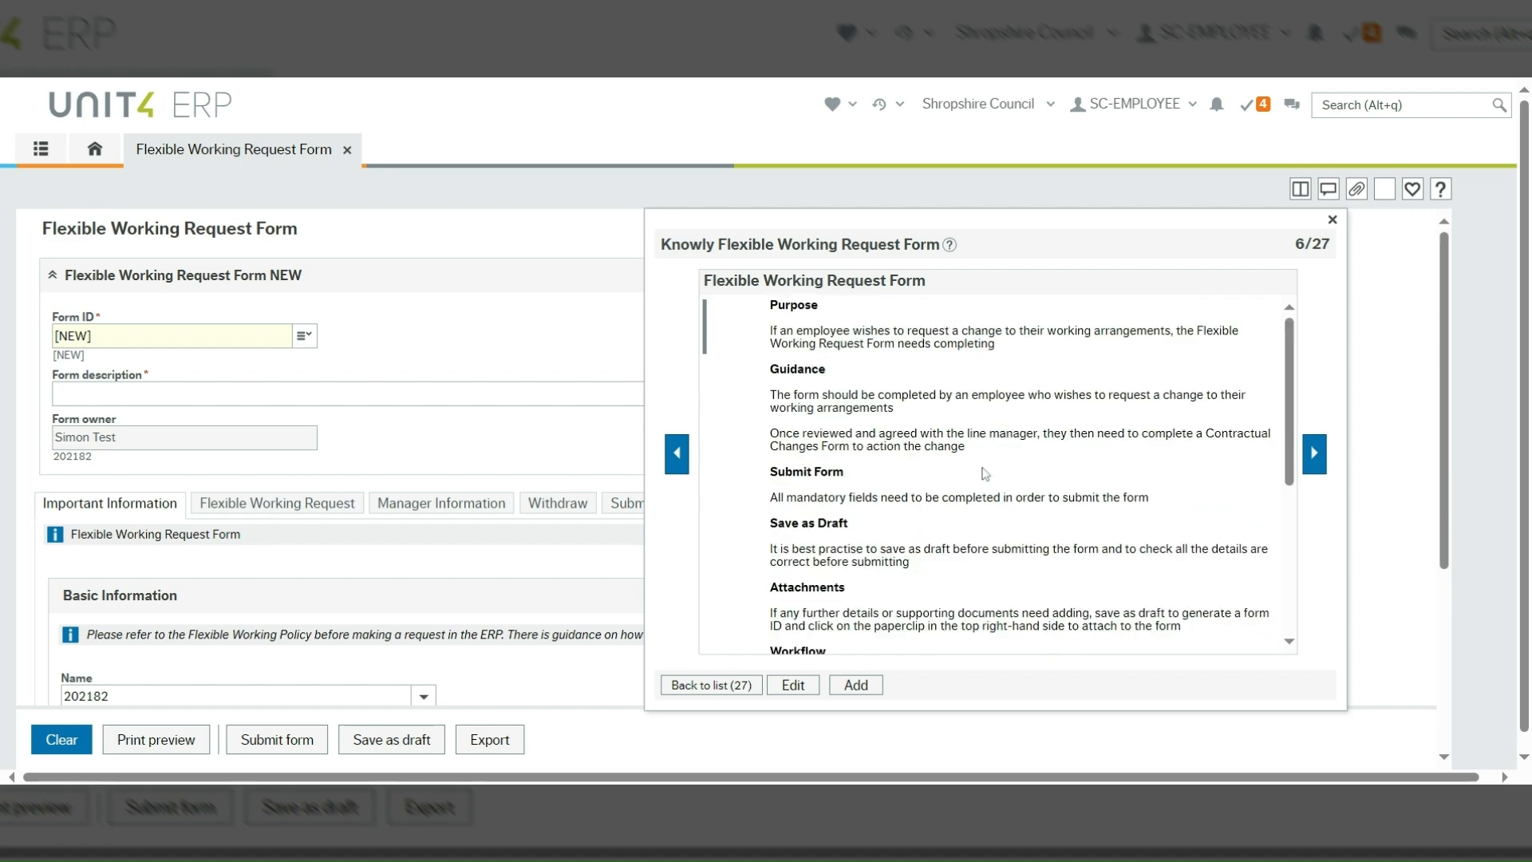
left_click(1333, 221)
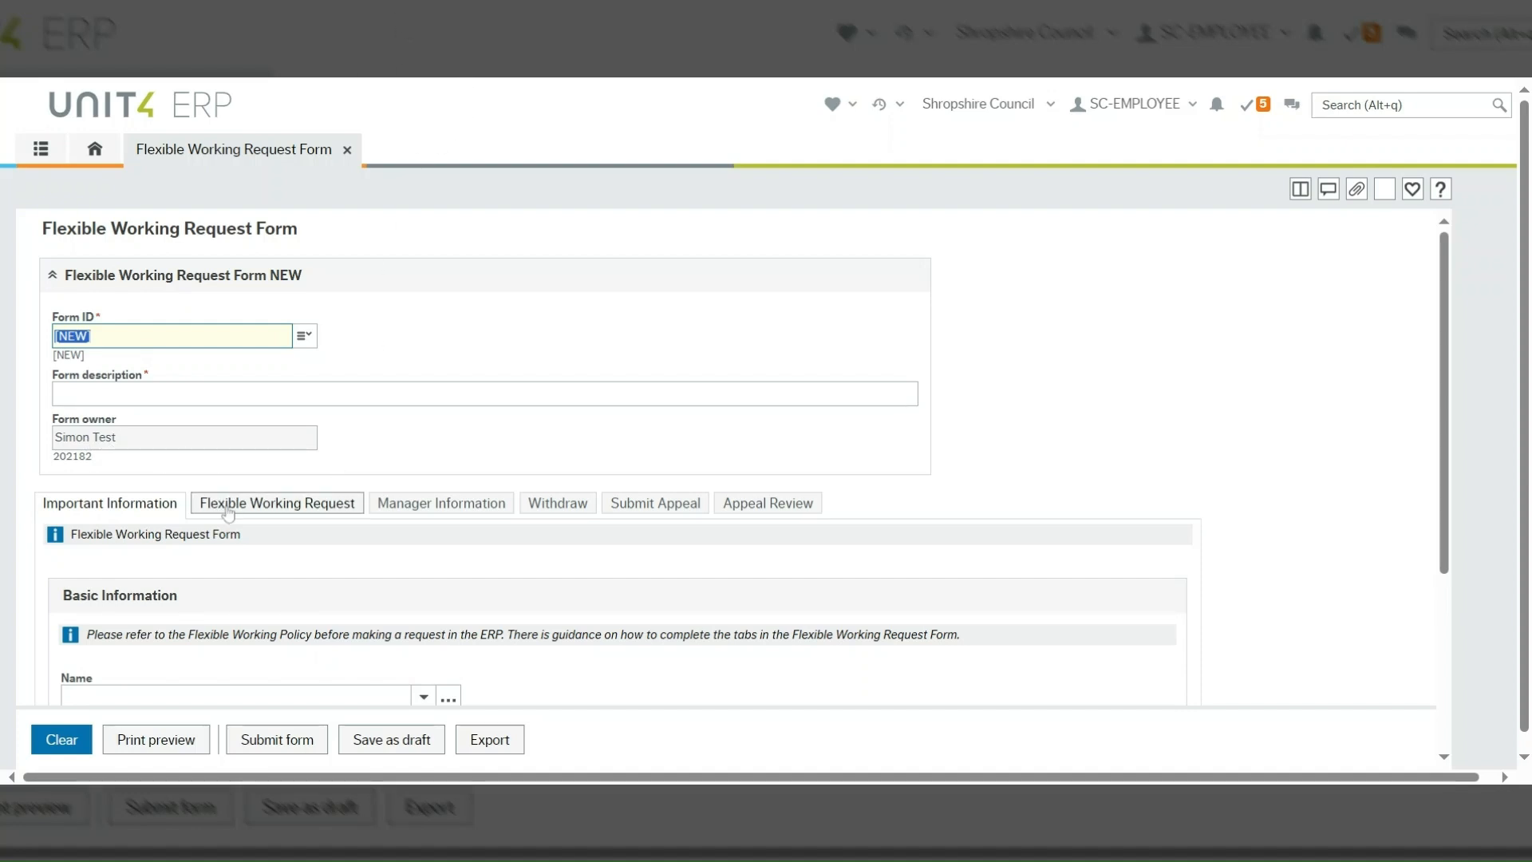
left_click(277, 503)
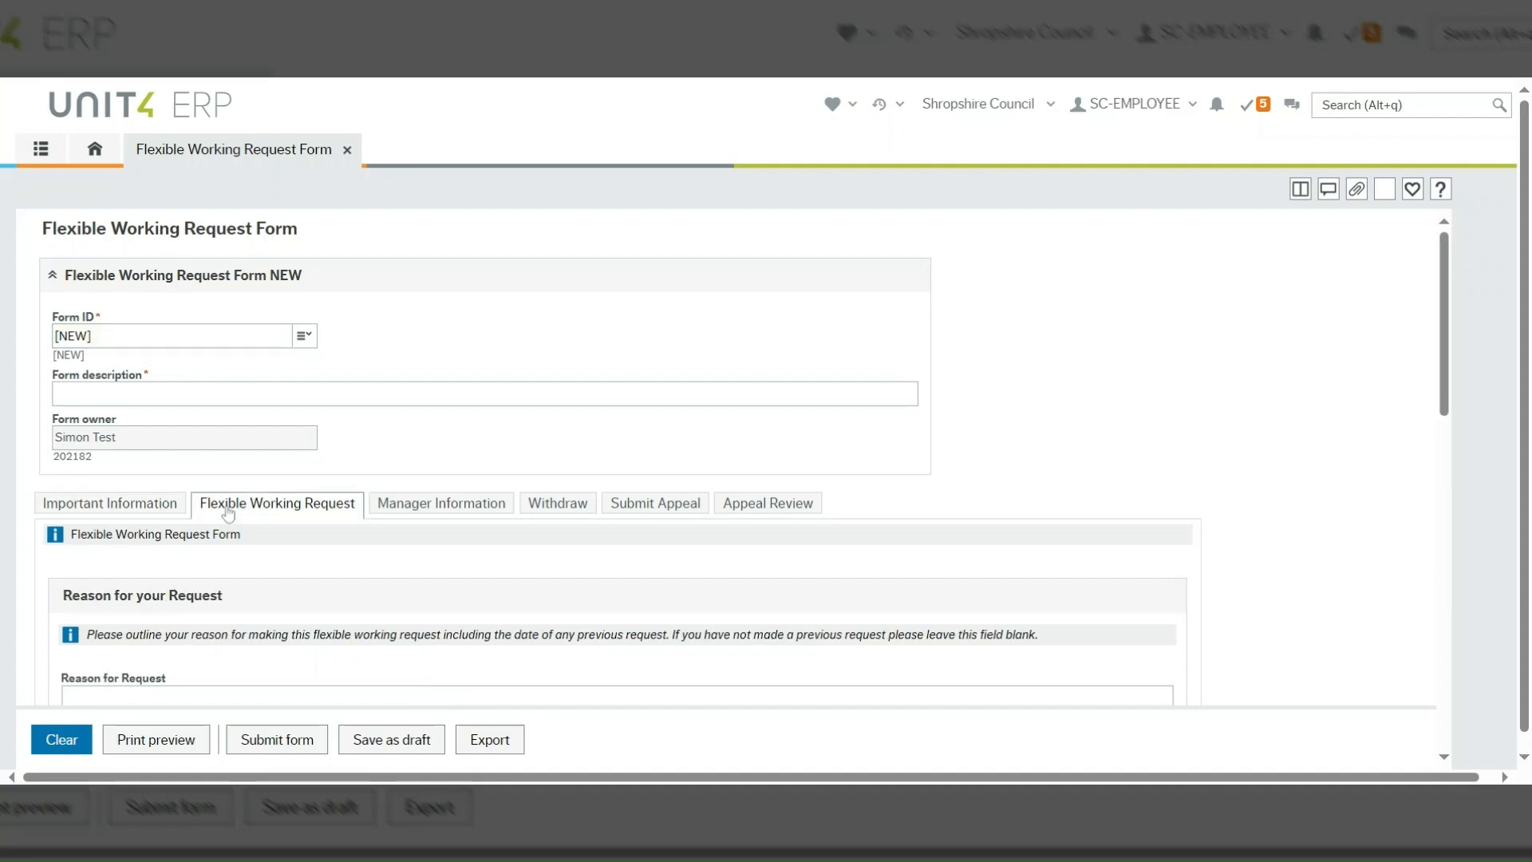
left_click(441, 504)
left_click(558, 503)
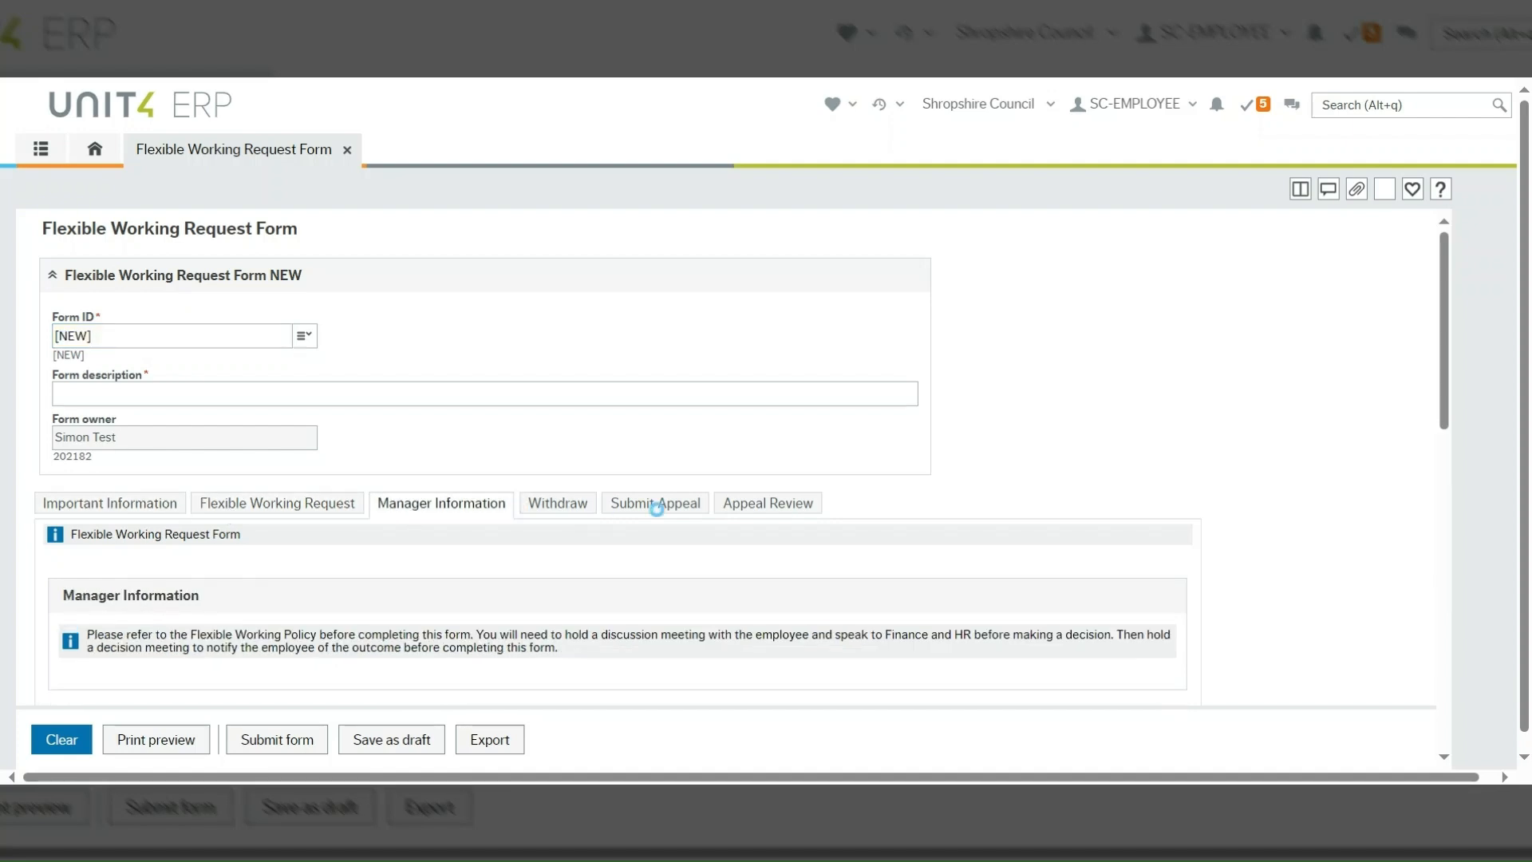
left_click(660, 509)
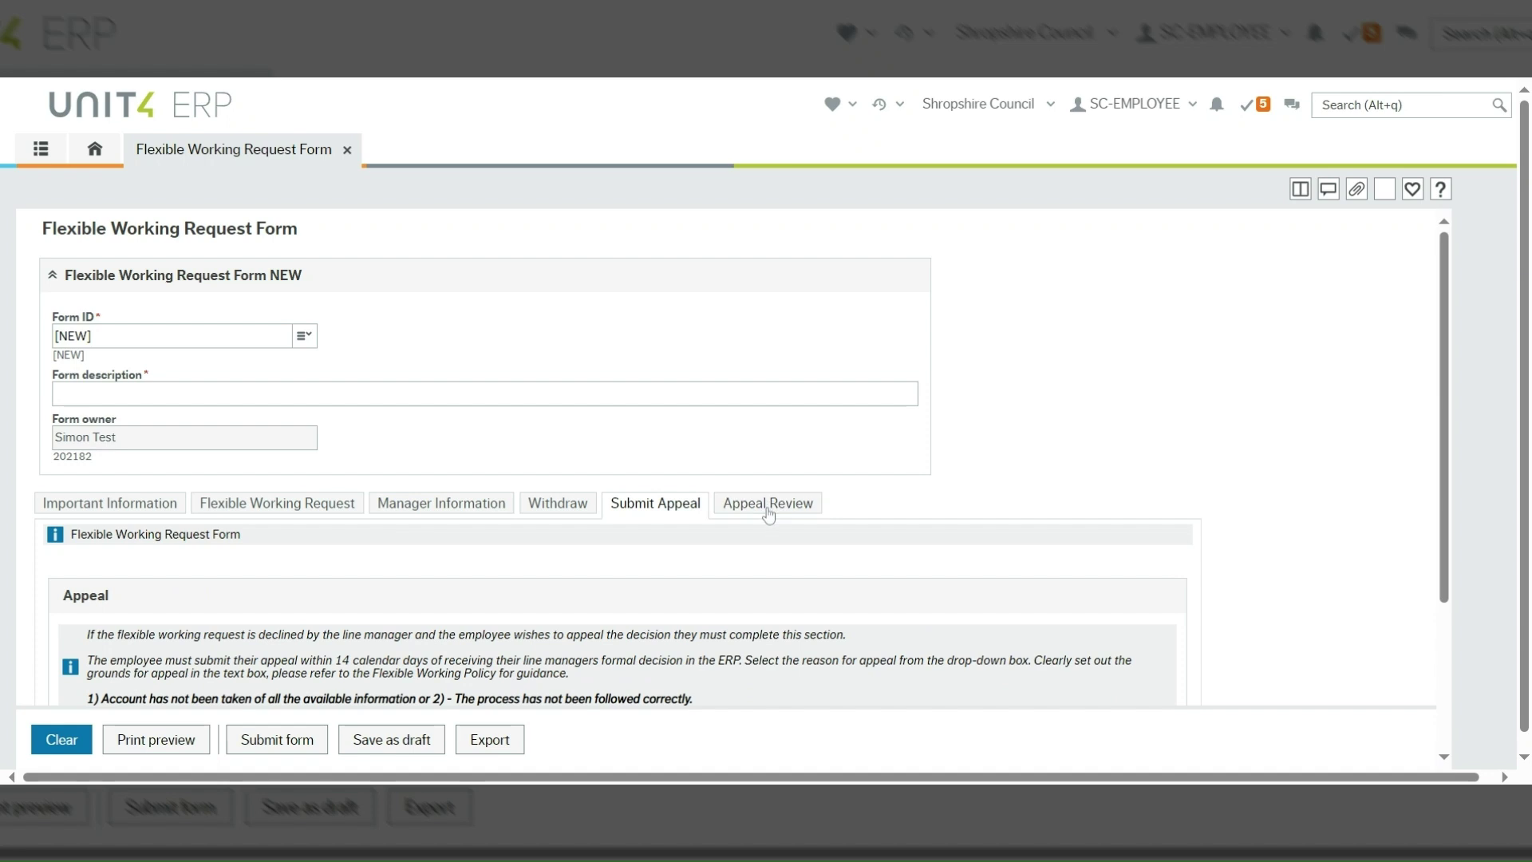
left_click(767, 505)
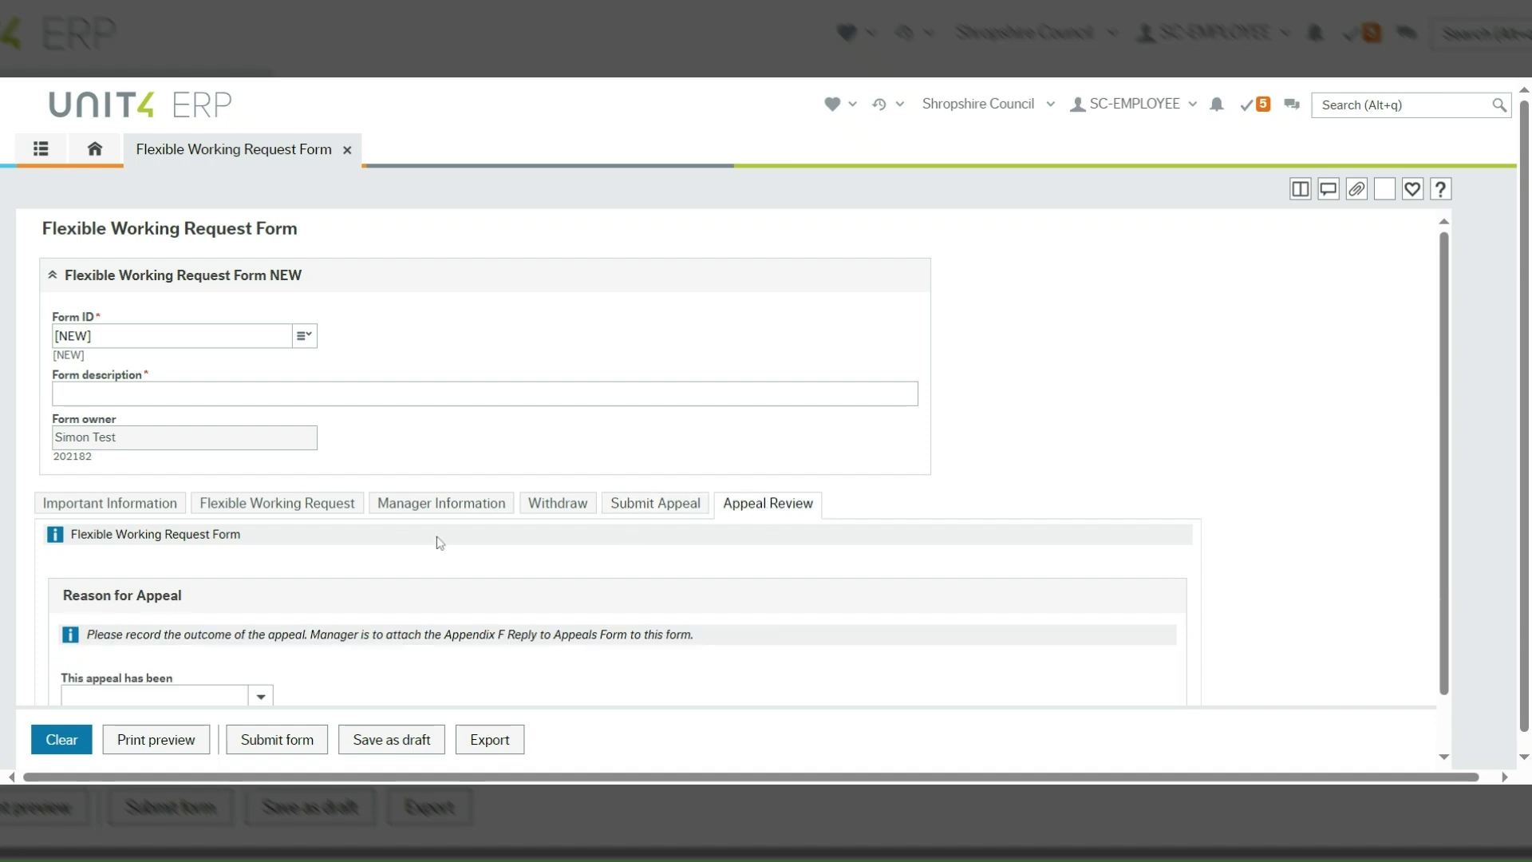
left_click(148, 513)
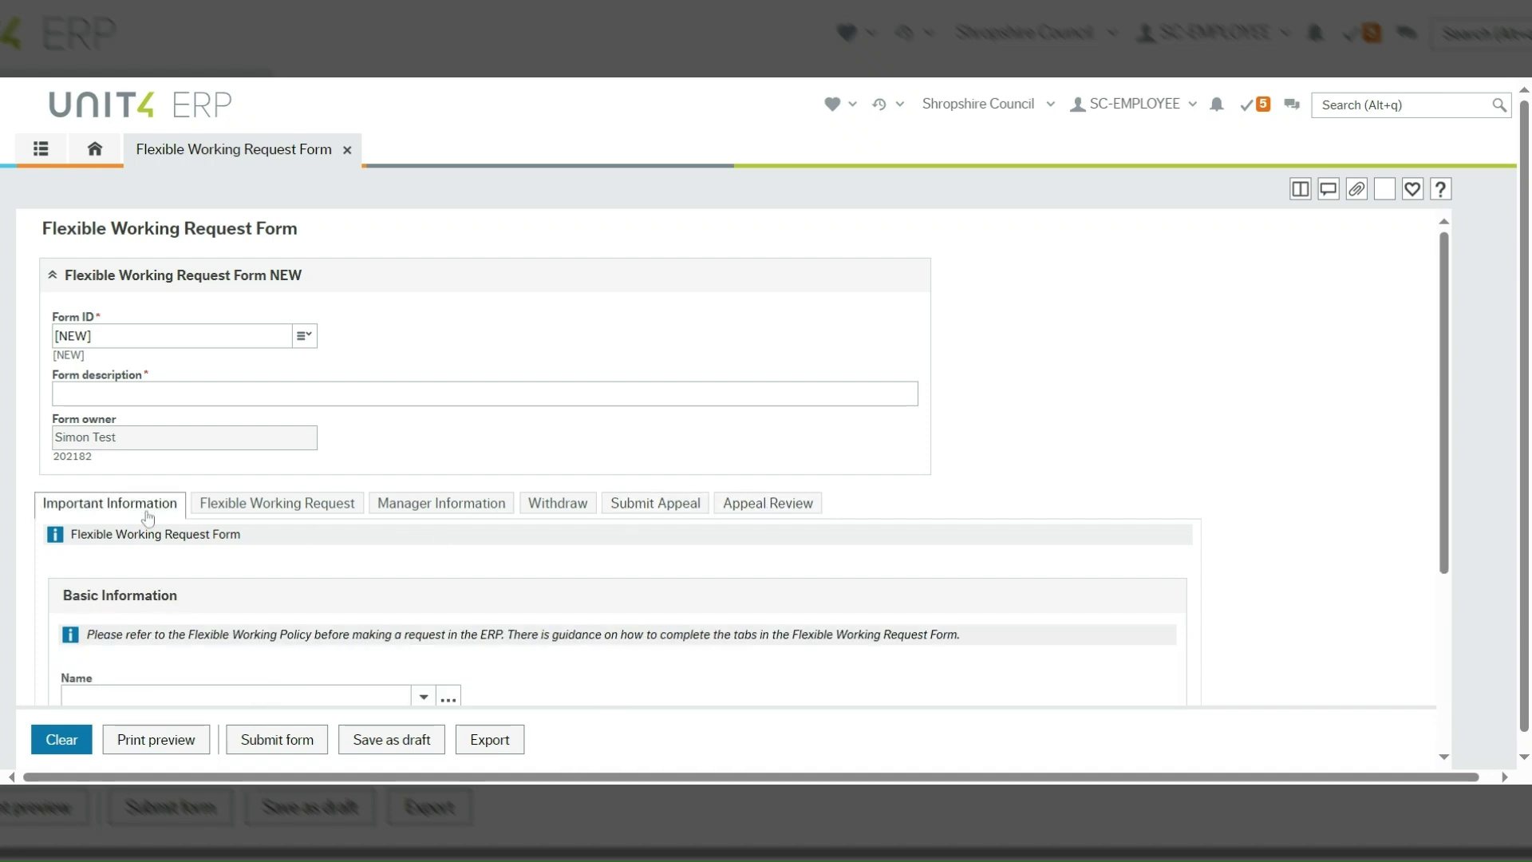
left_click(226, 513)
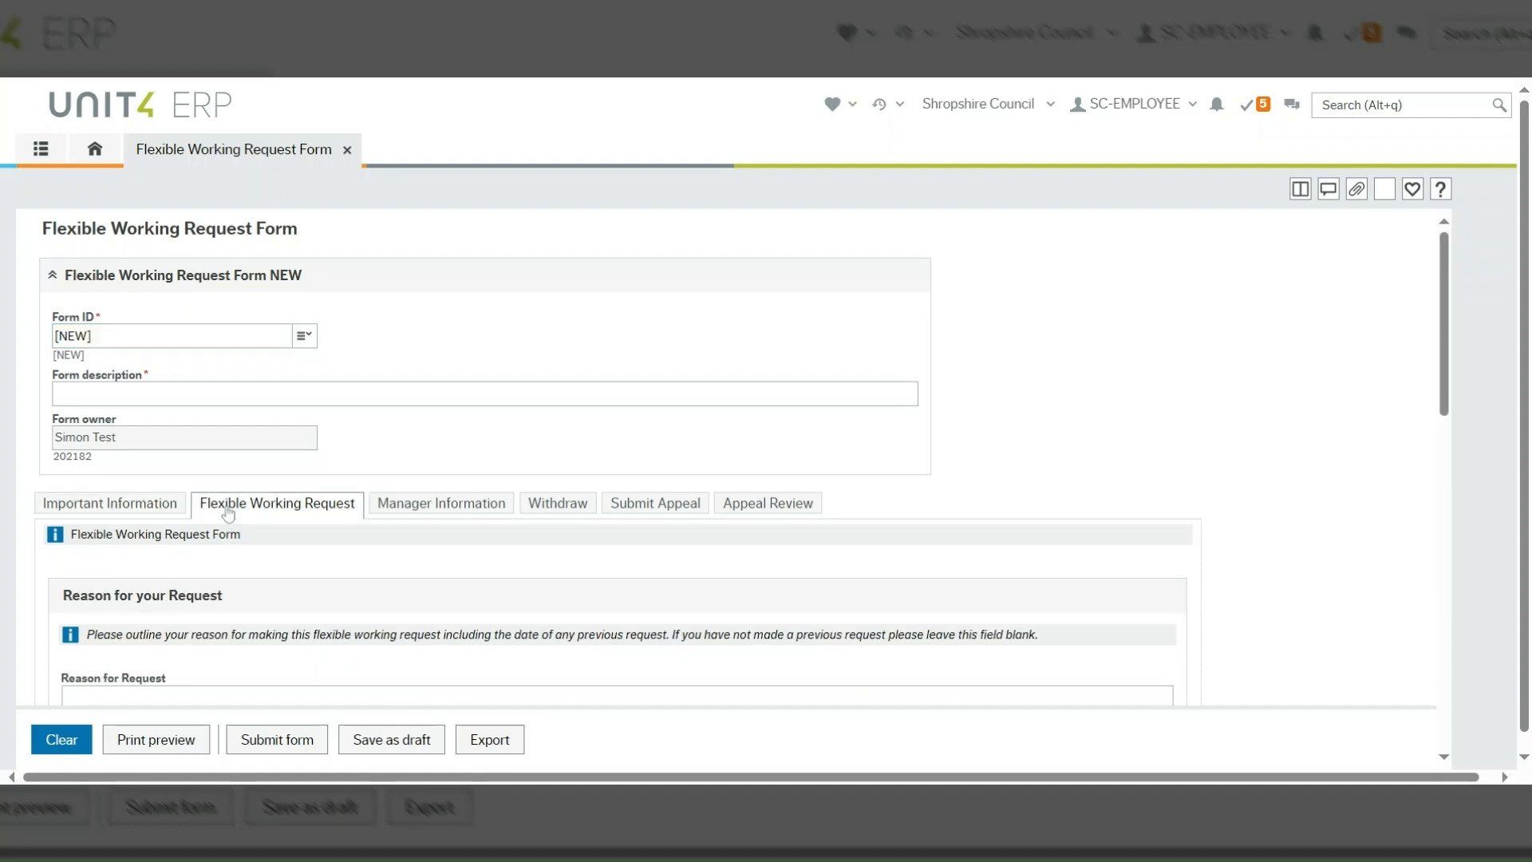
left_click(415, 513)
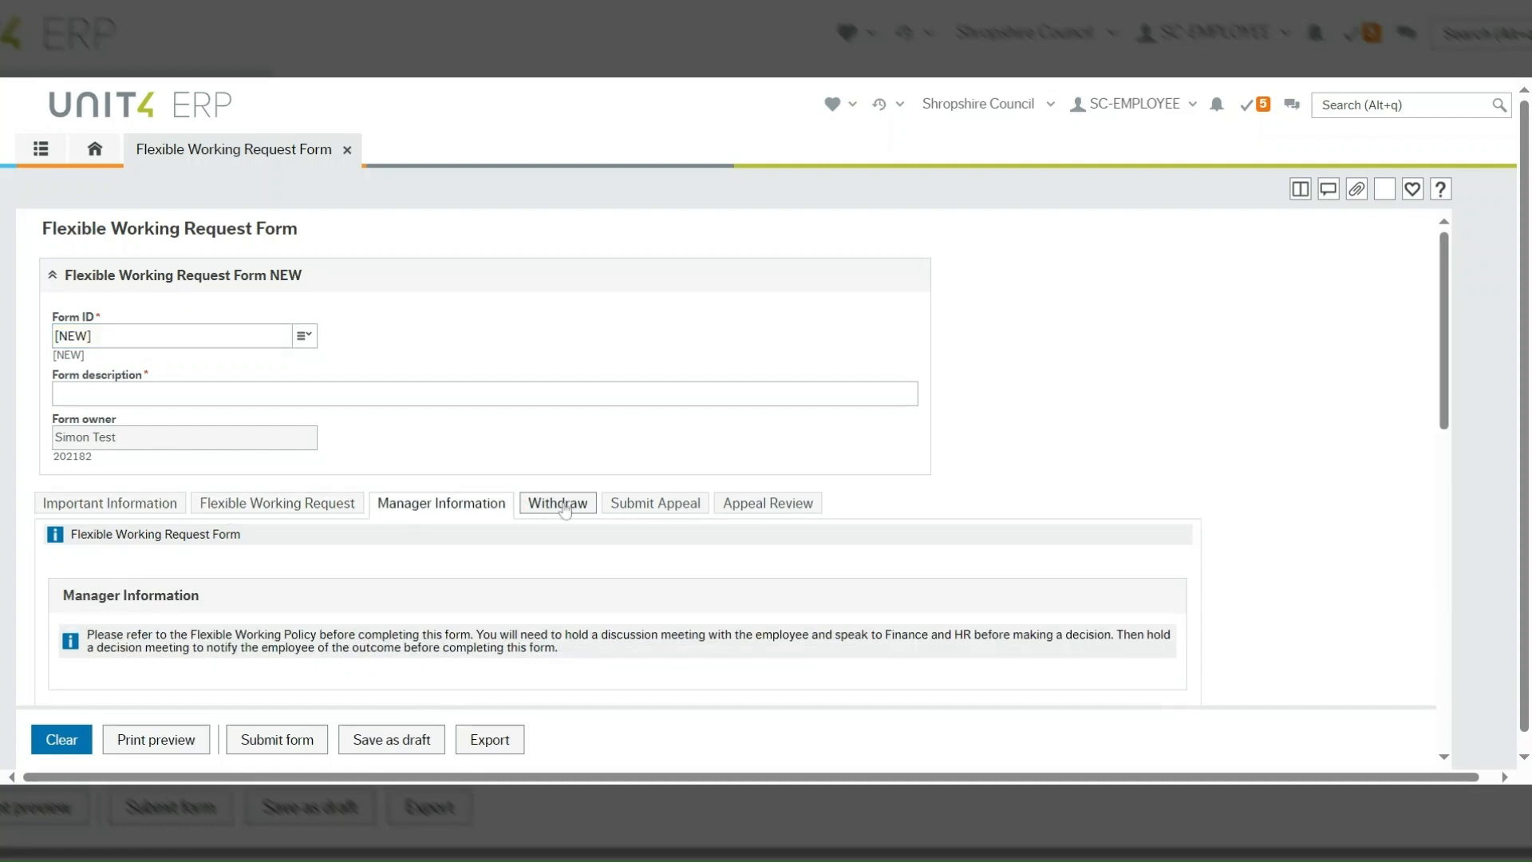
left_click(563, 507)
left_click(655, 508)
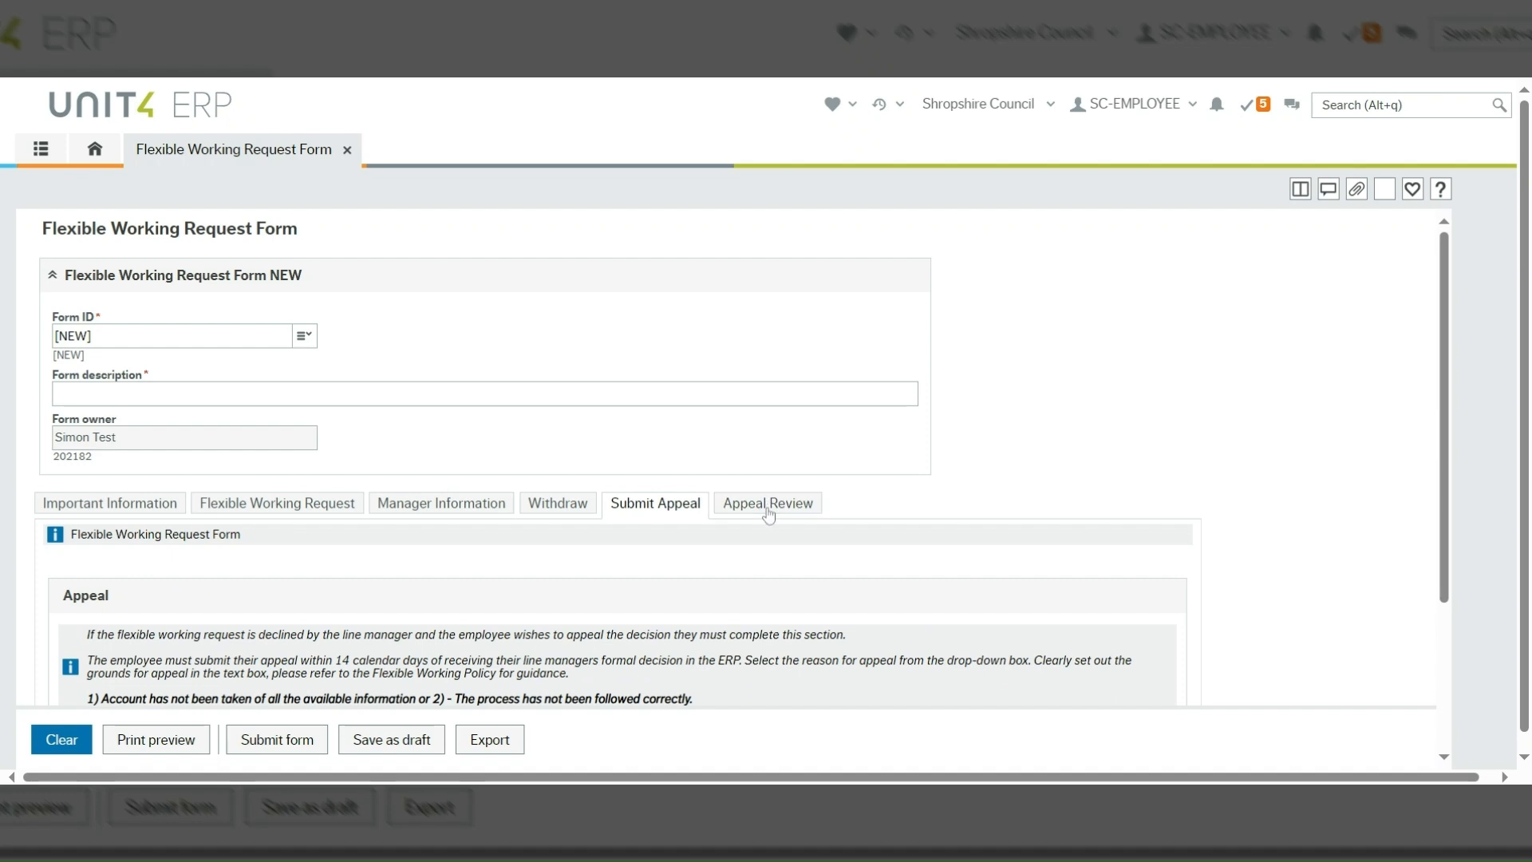
left_click(768, 508)
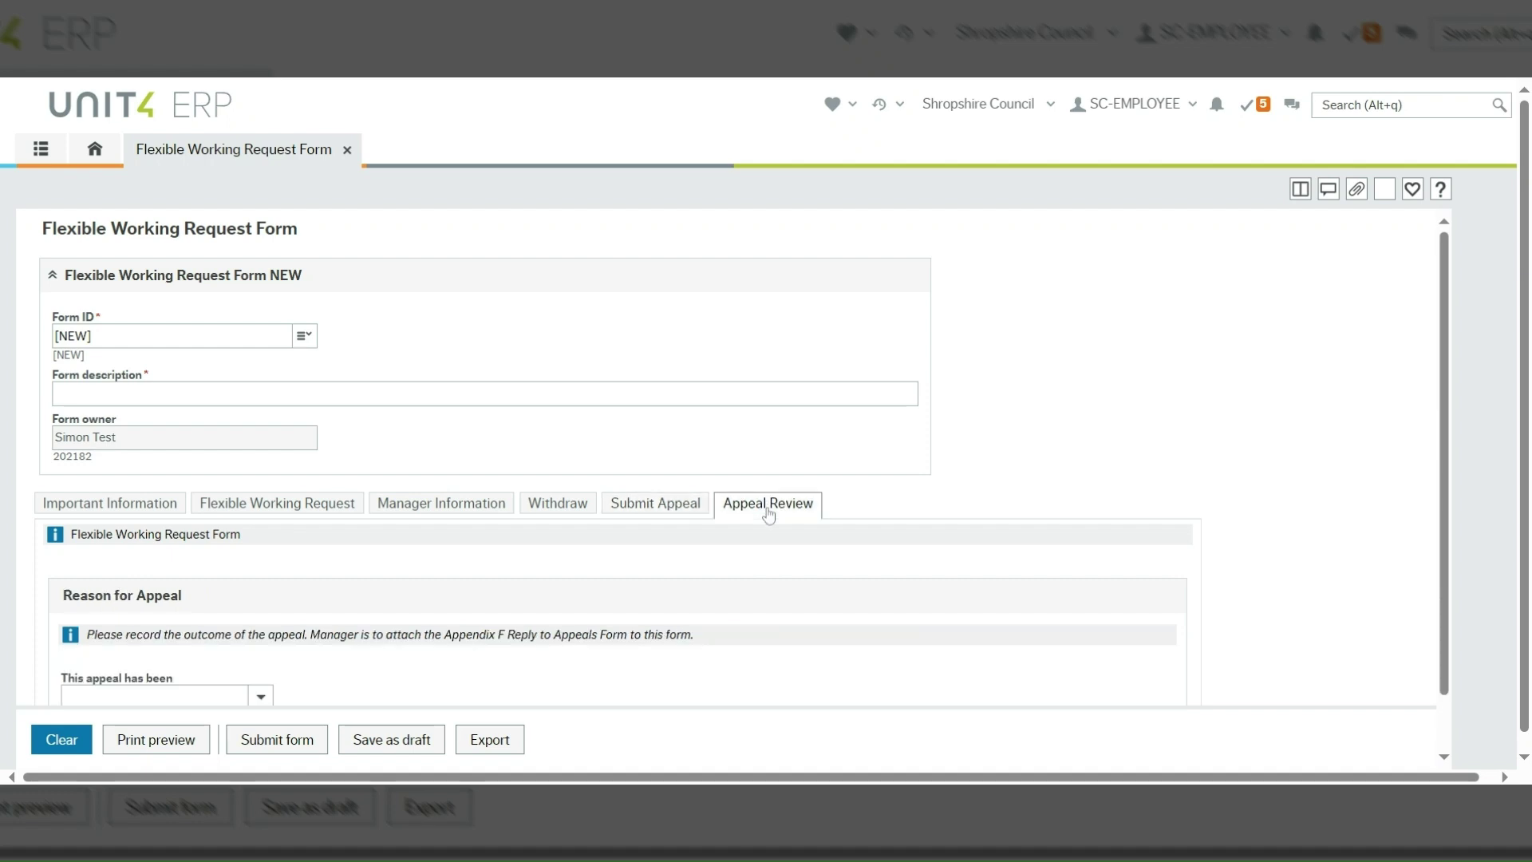
left_click(148, 515)
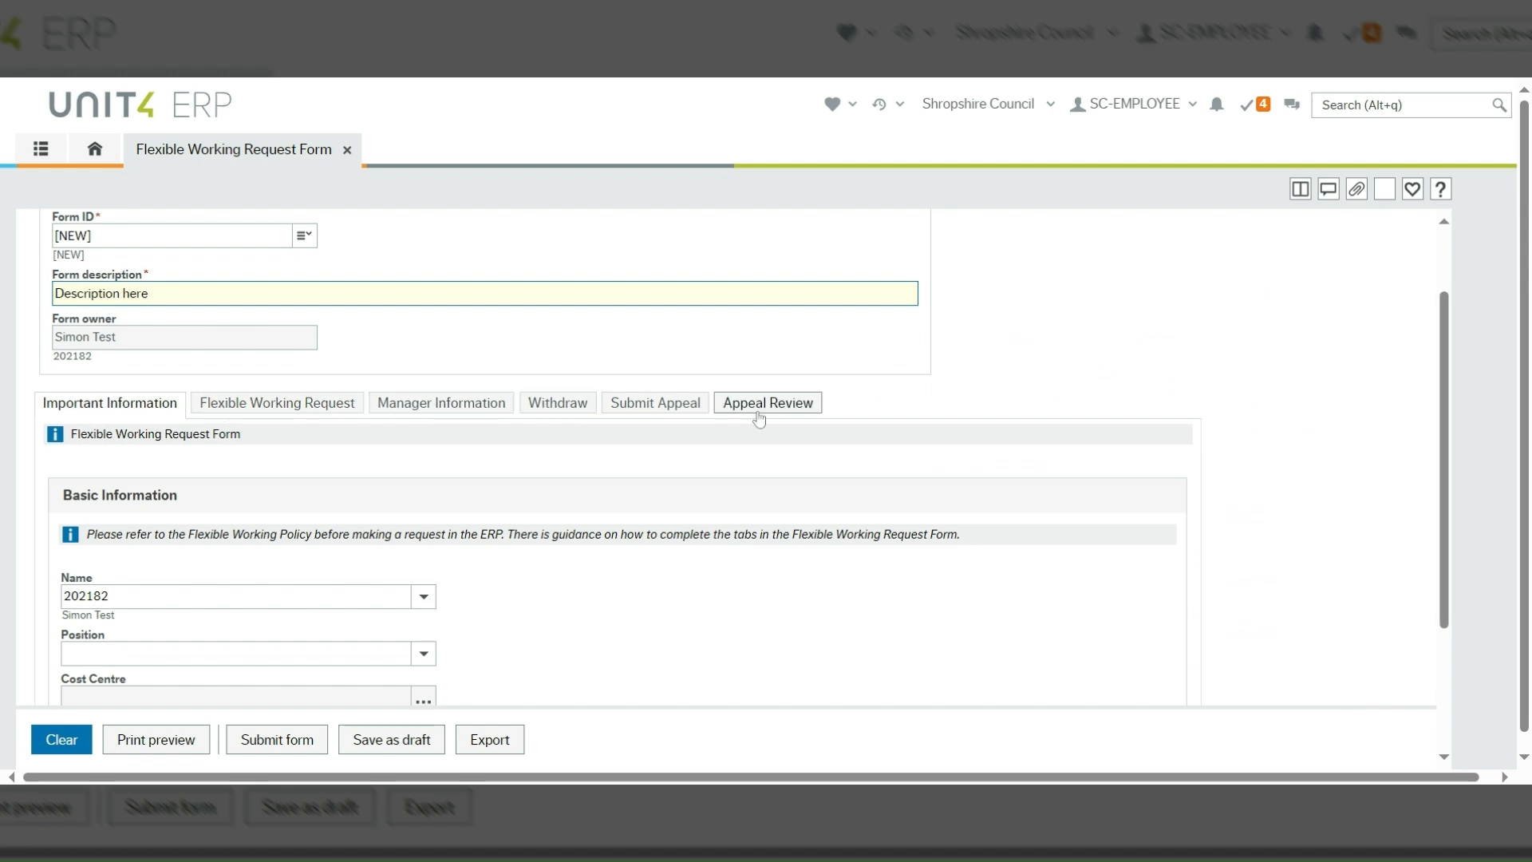
scroll(156, 473, "down", 2)
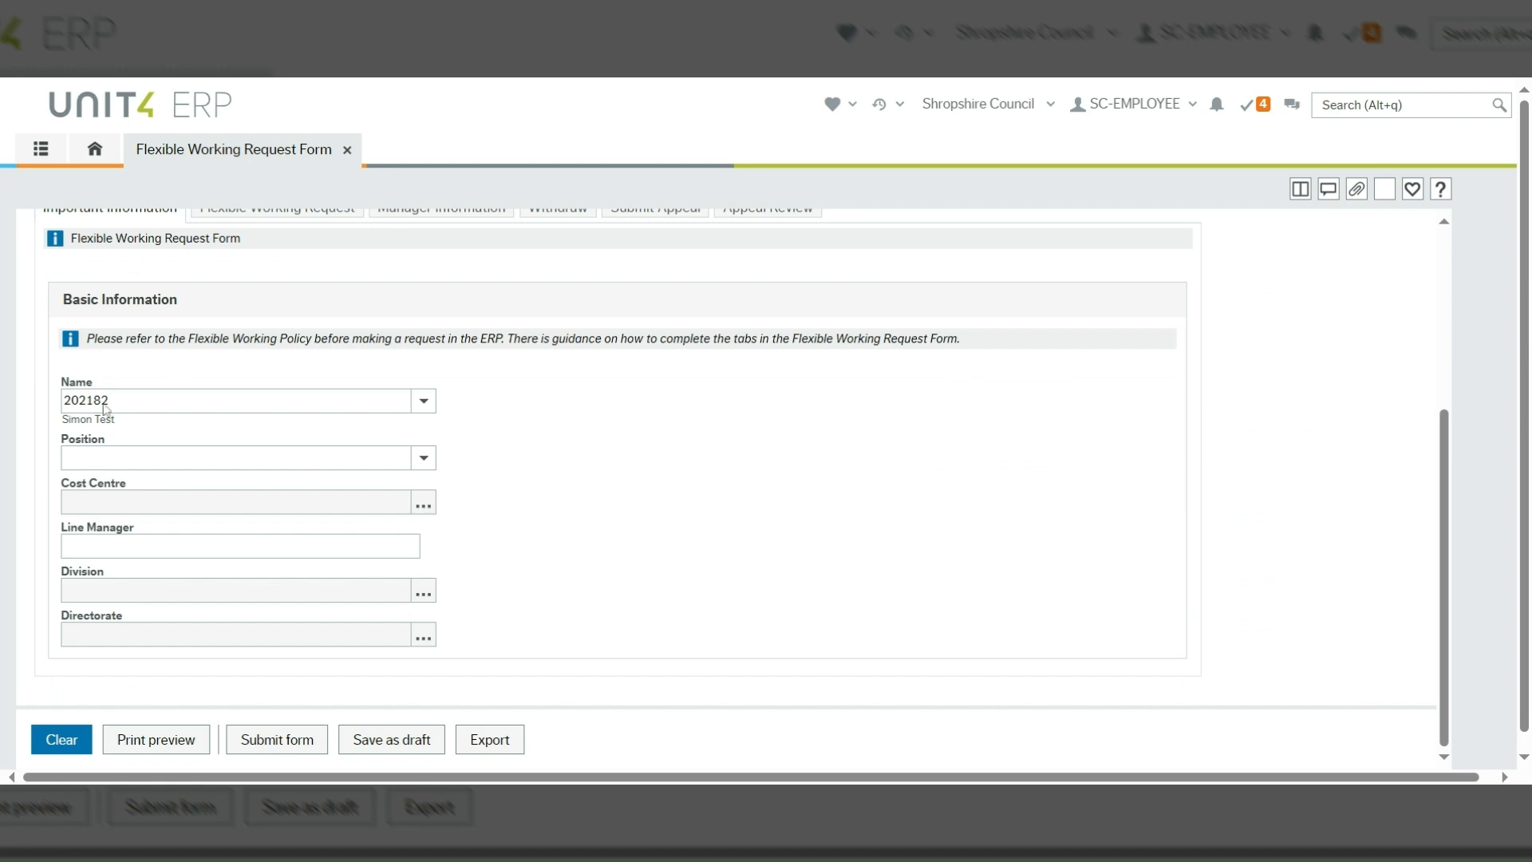
Step: Choose position P11480 Tester so Cost Centre 11103, Line Manager, Division and Directorate auto-fill
left_click(423, 461)
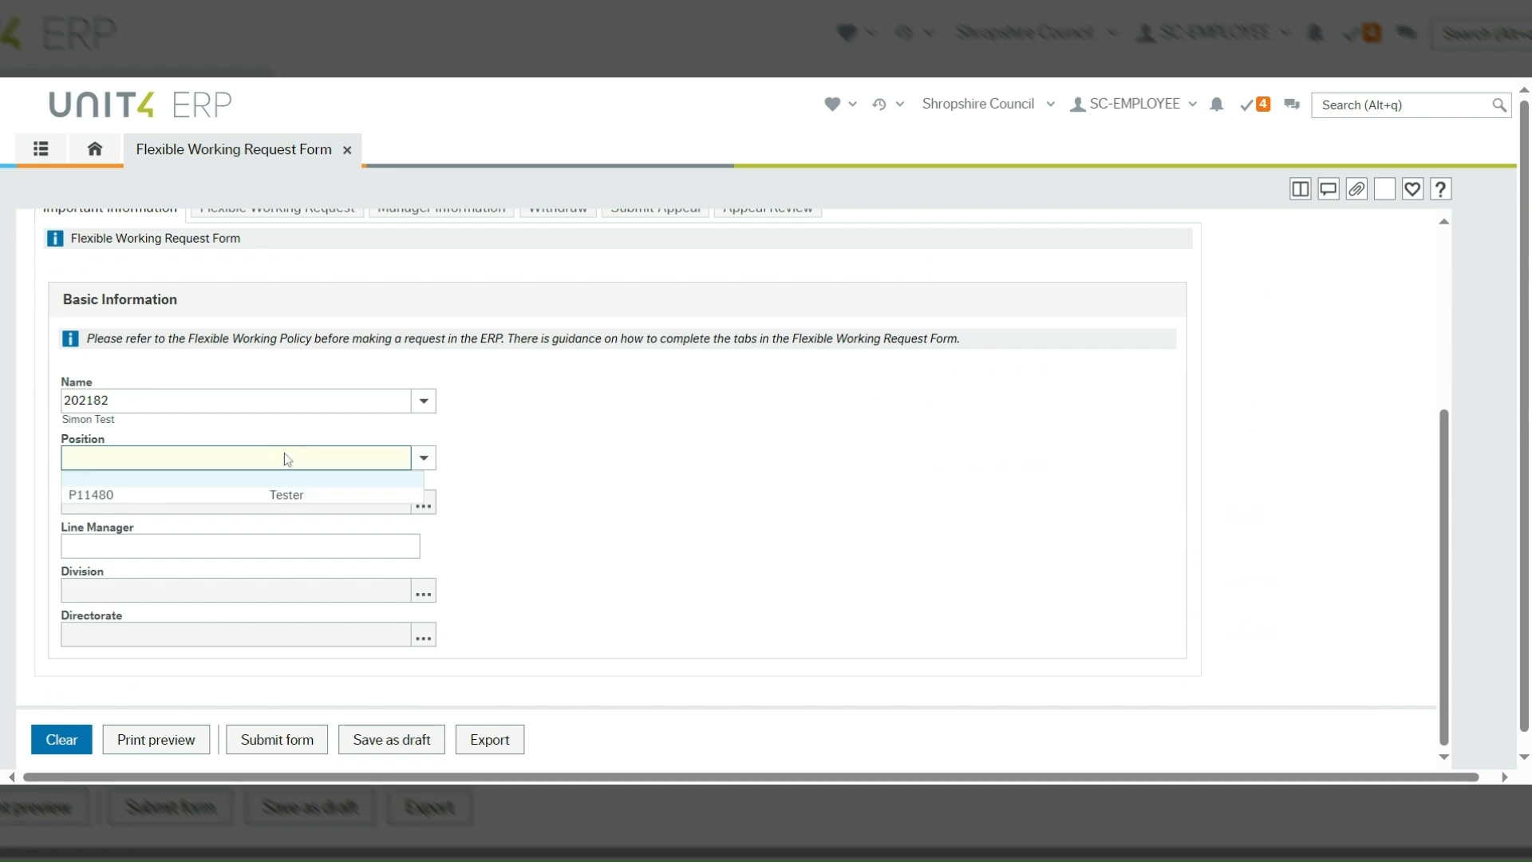
left_click(282, 495)
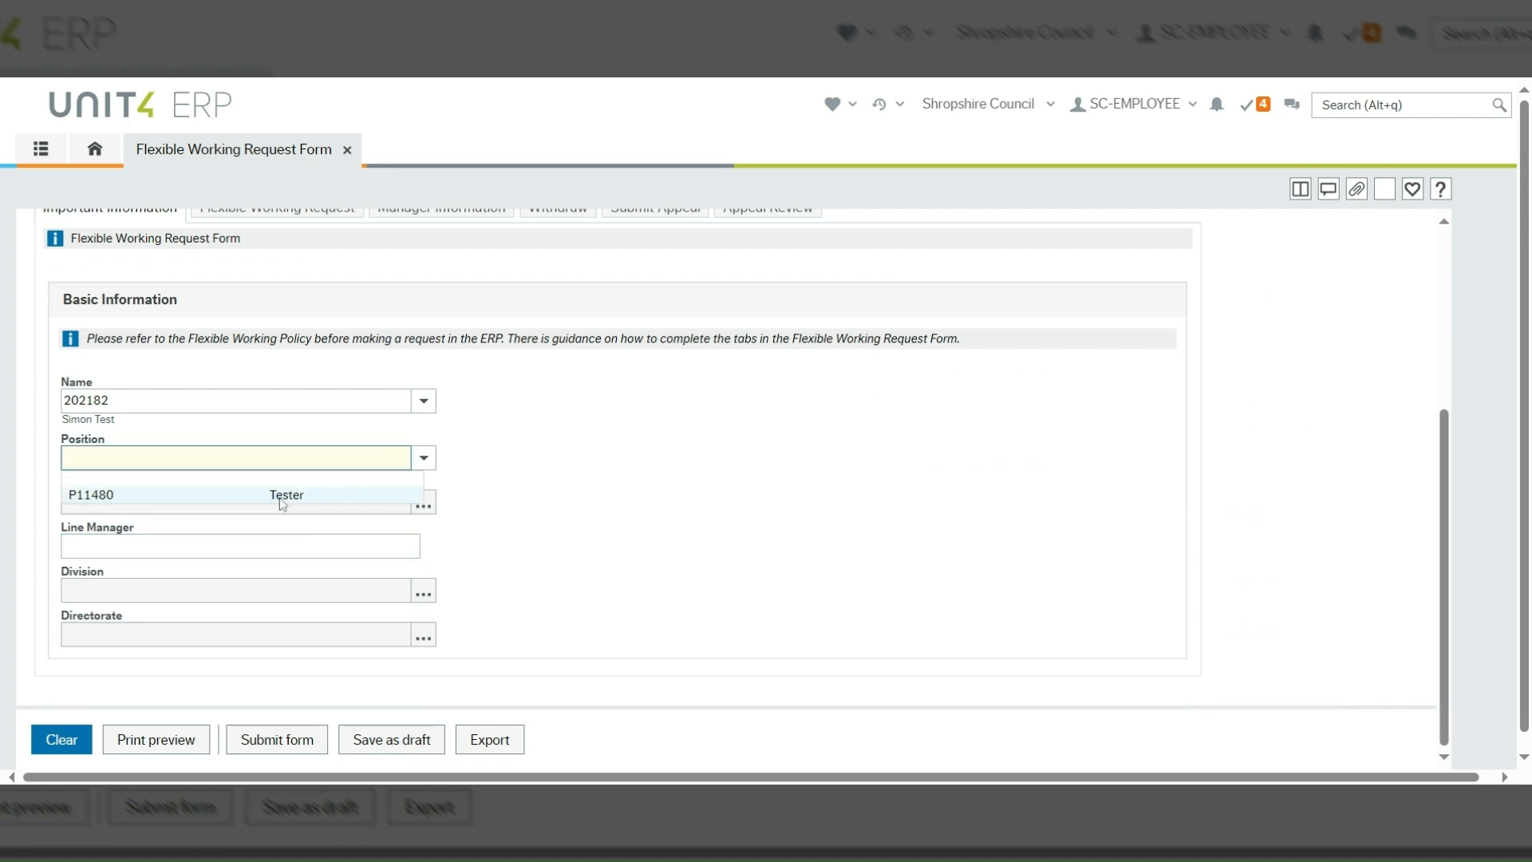
left_click(281, 496)
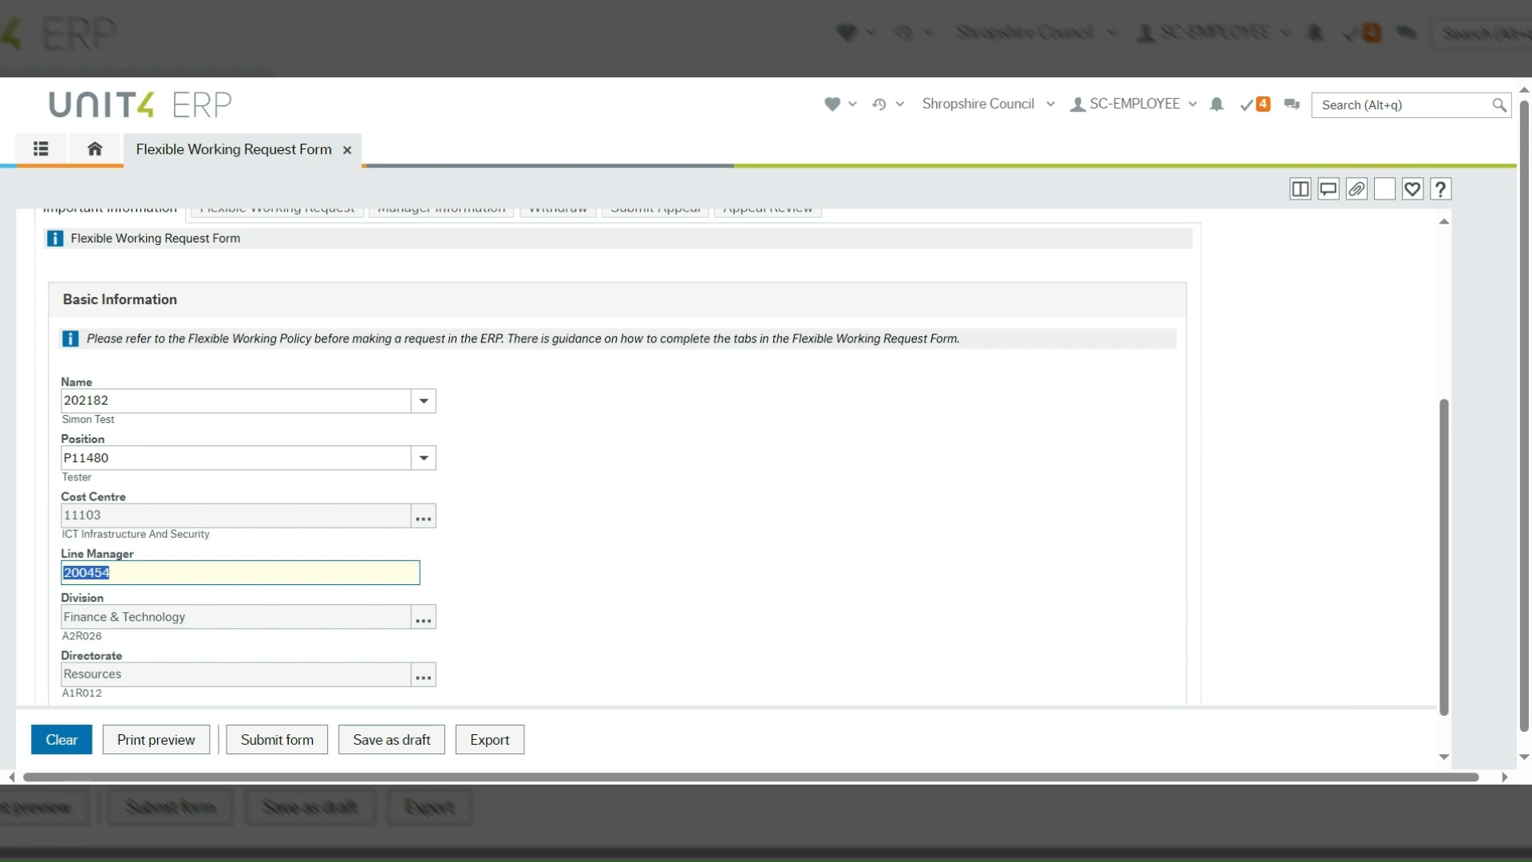
key("Tab")
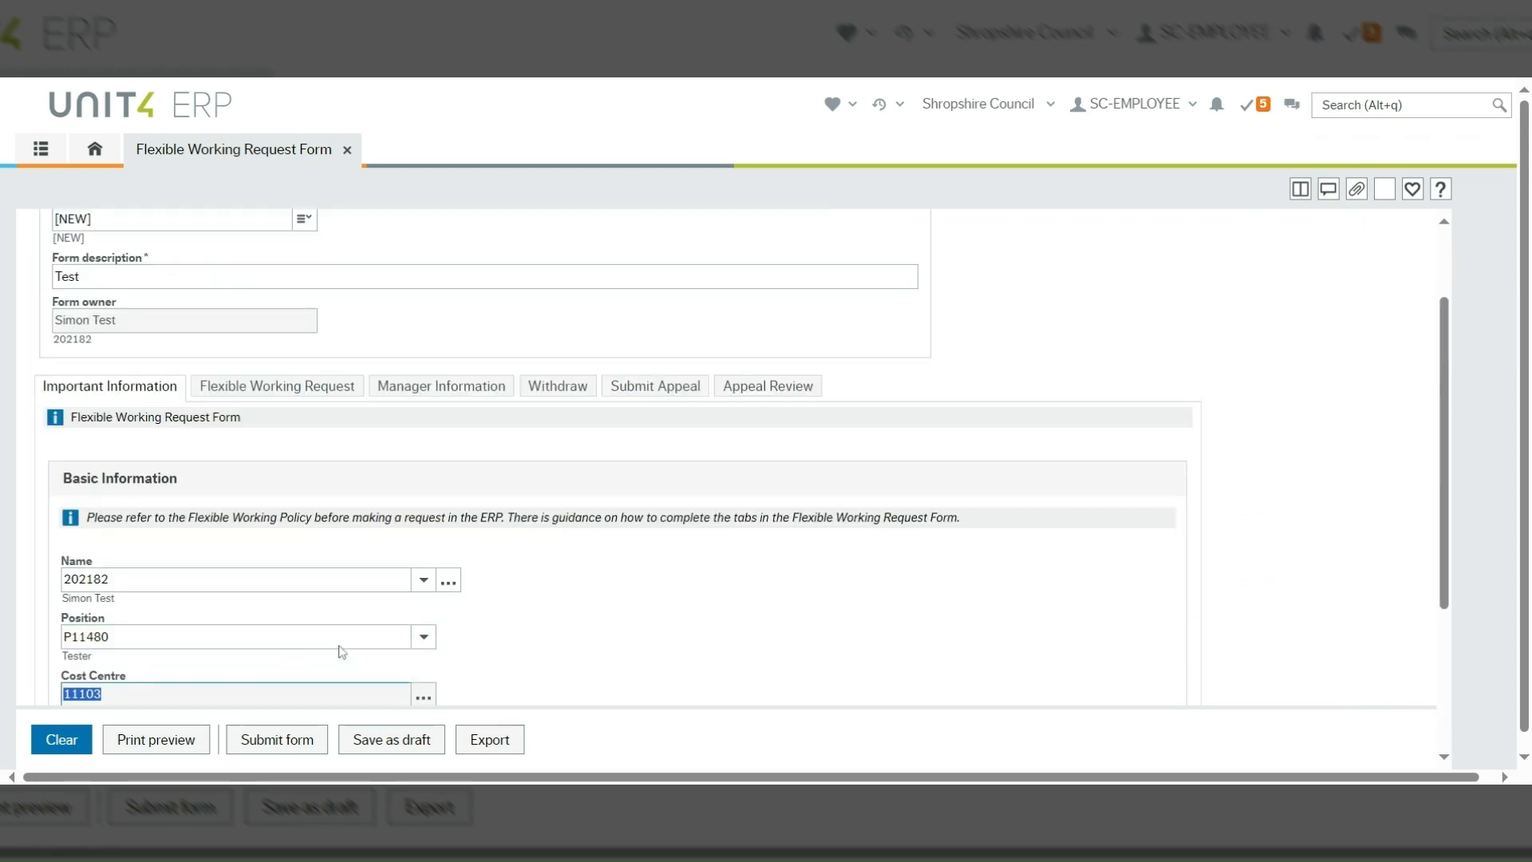
key("Tab")
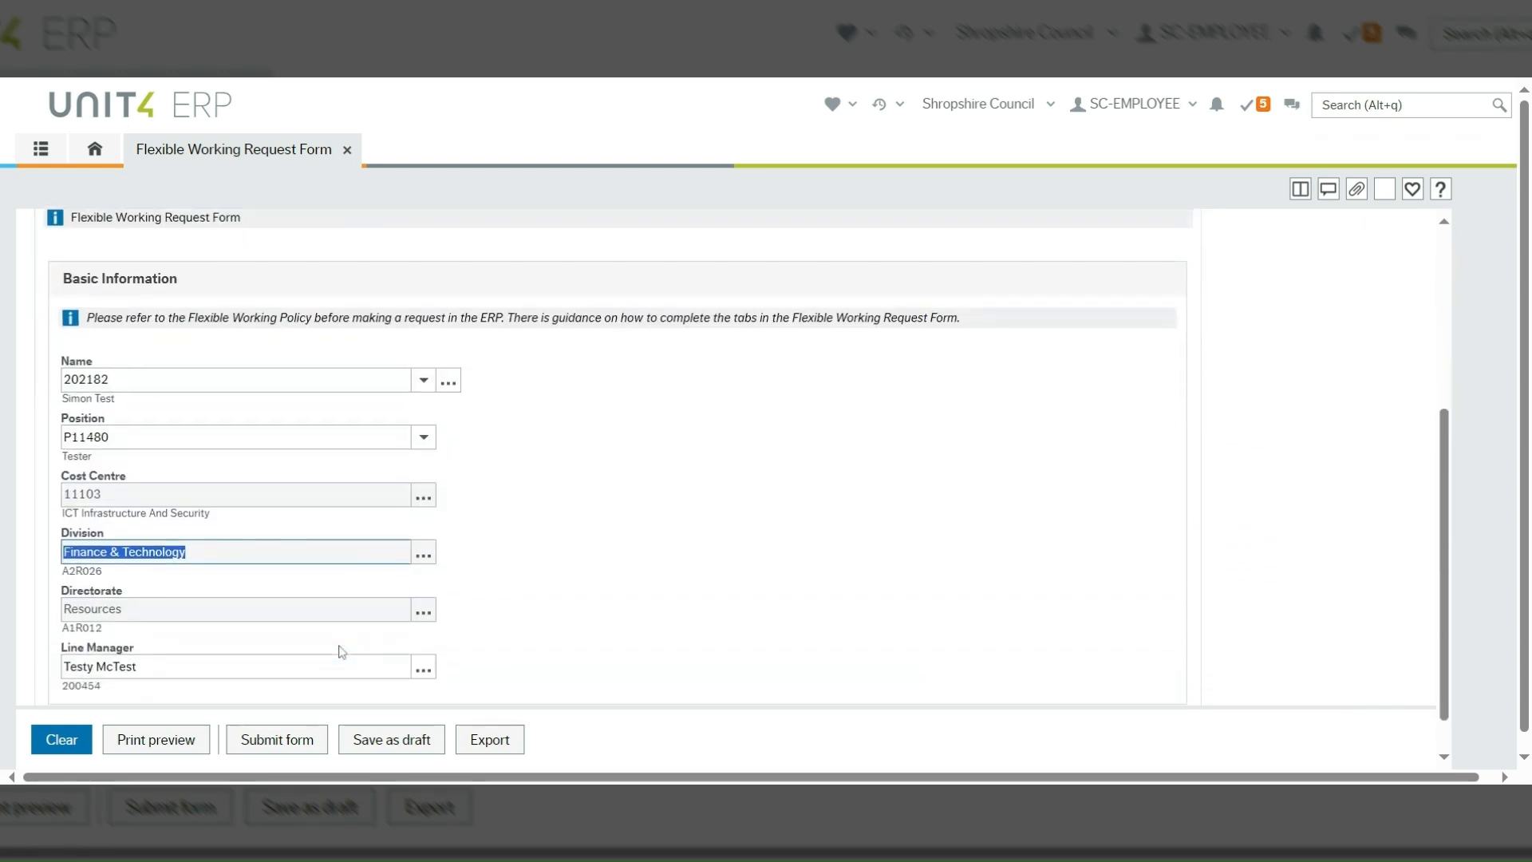
key("Tab")
key("Tab")
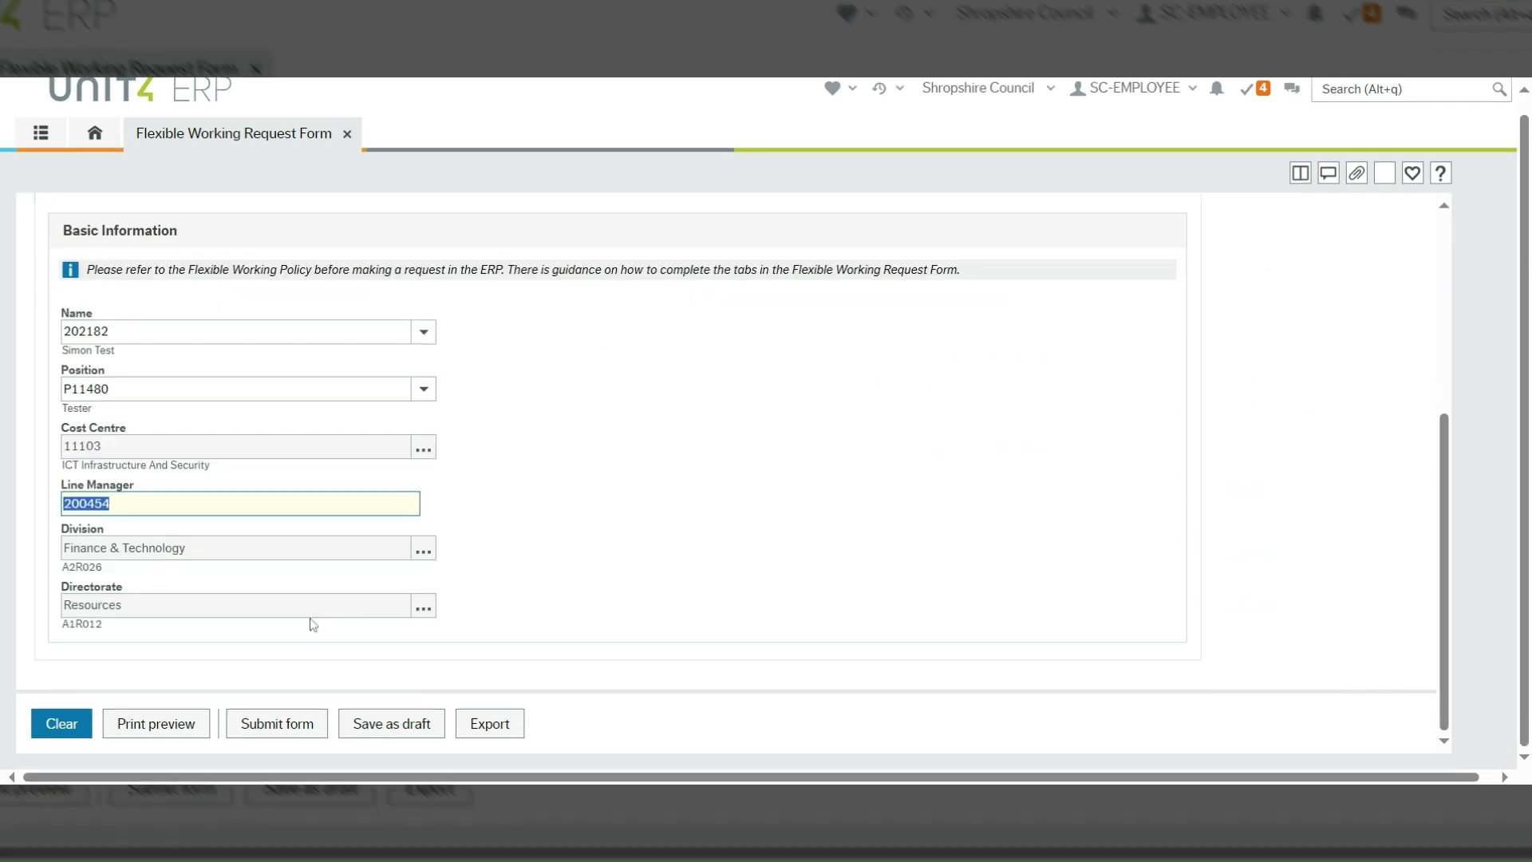
scroll(312, 624, "up", 3)
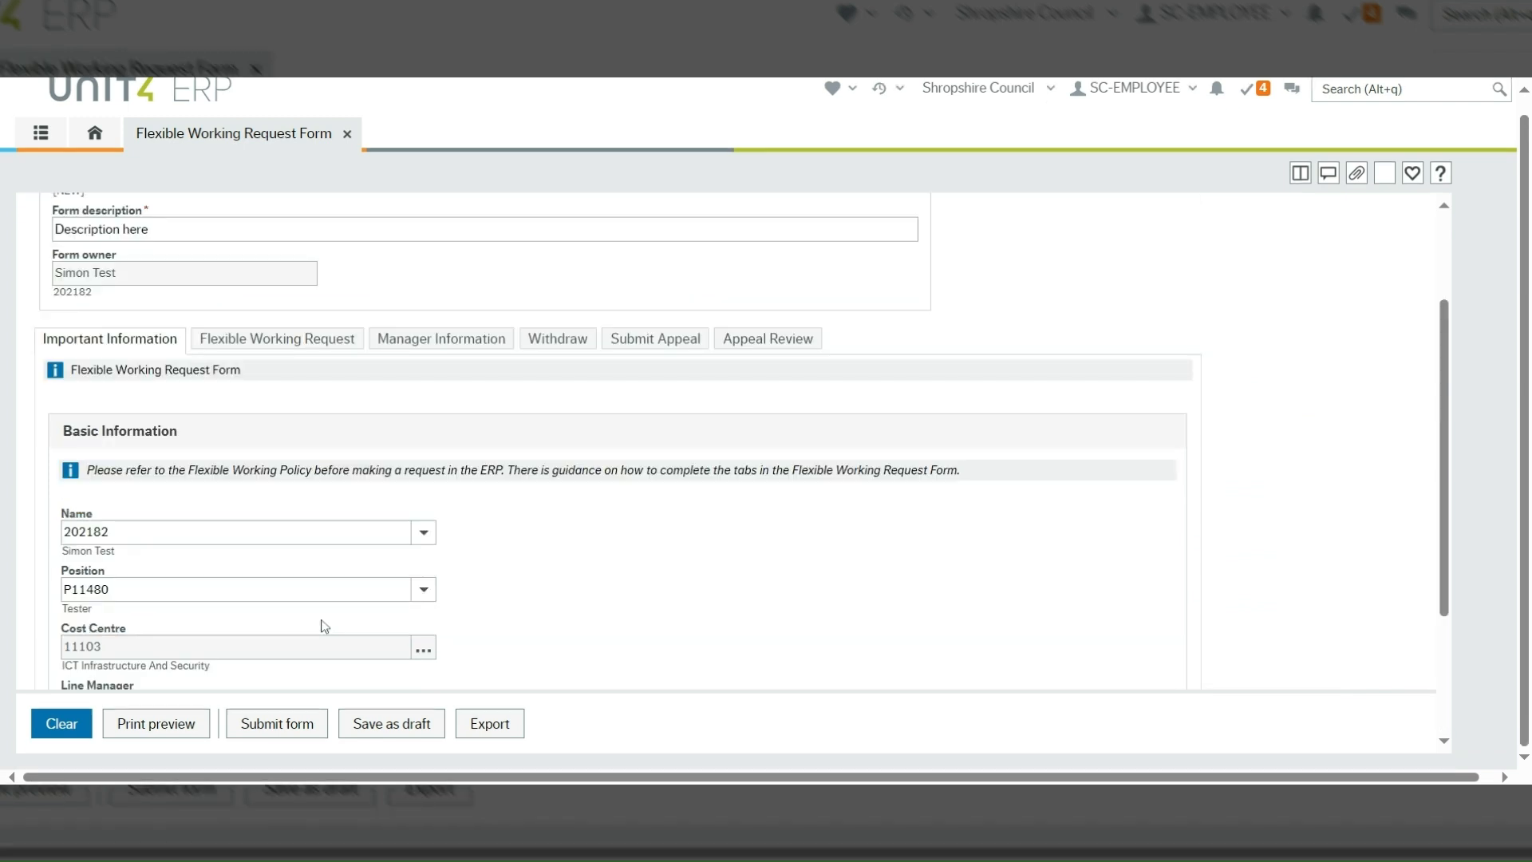
scroll(321, 625, "up", 3)
Step: Enter "Free text box" as the Reason for Request in the Flexible Working Request section
left_click(301, 494)
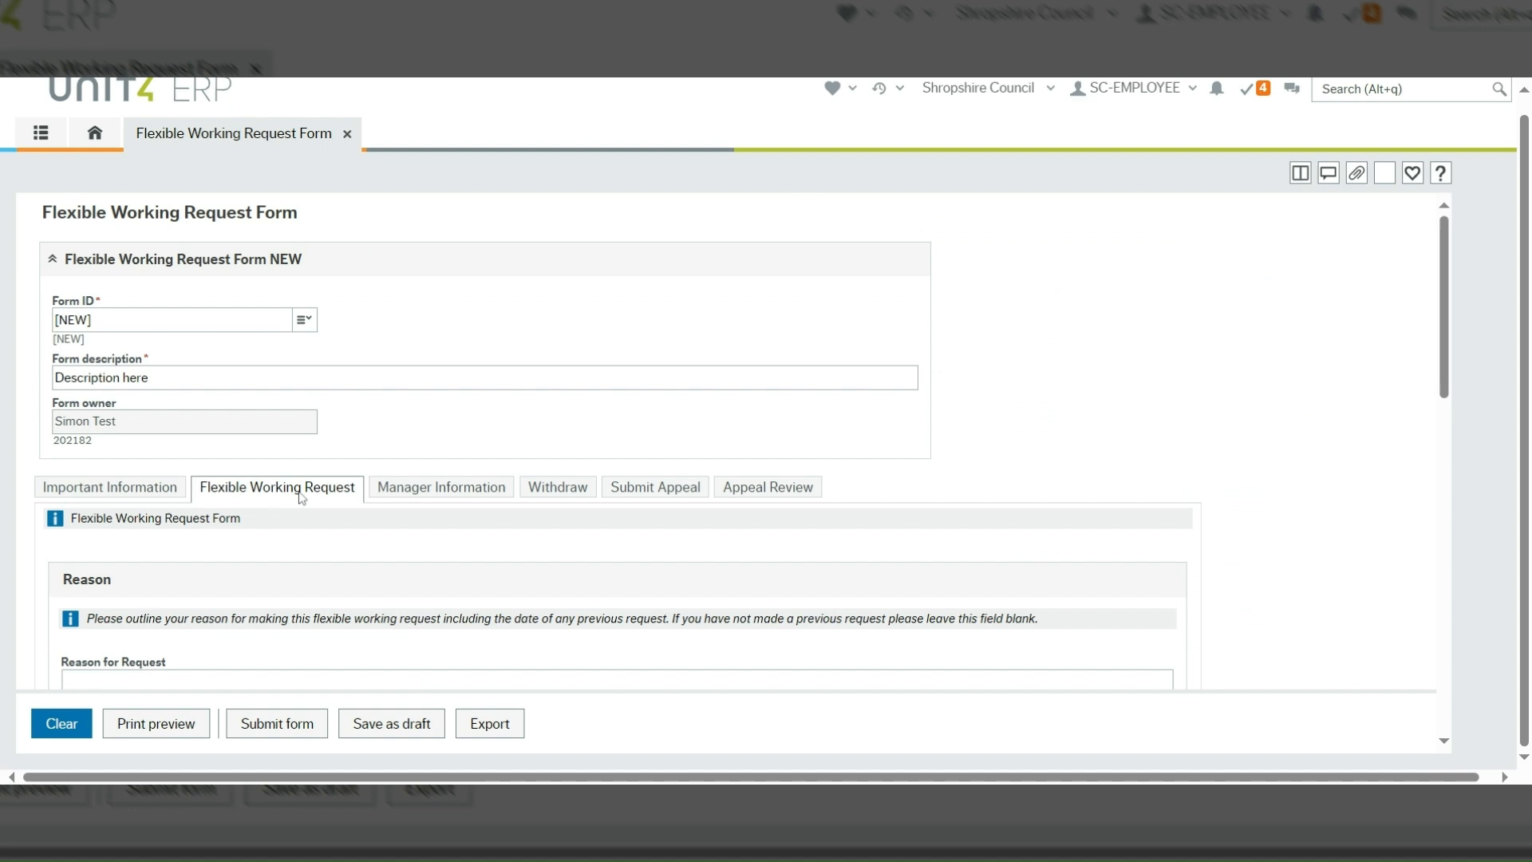
scroll(302, 498, "down", 2)
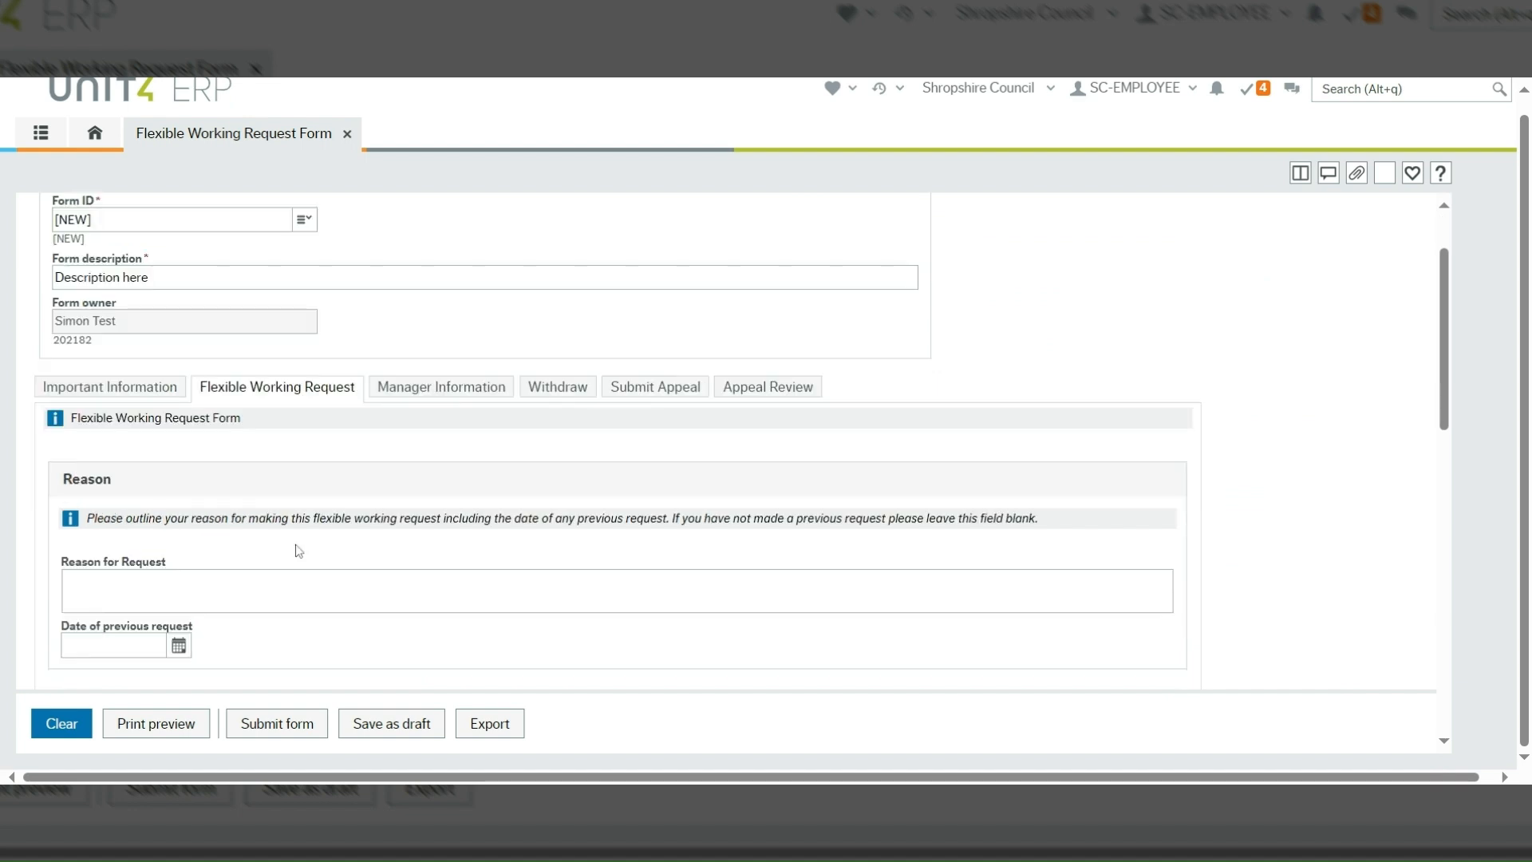
left_click(297, 587)
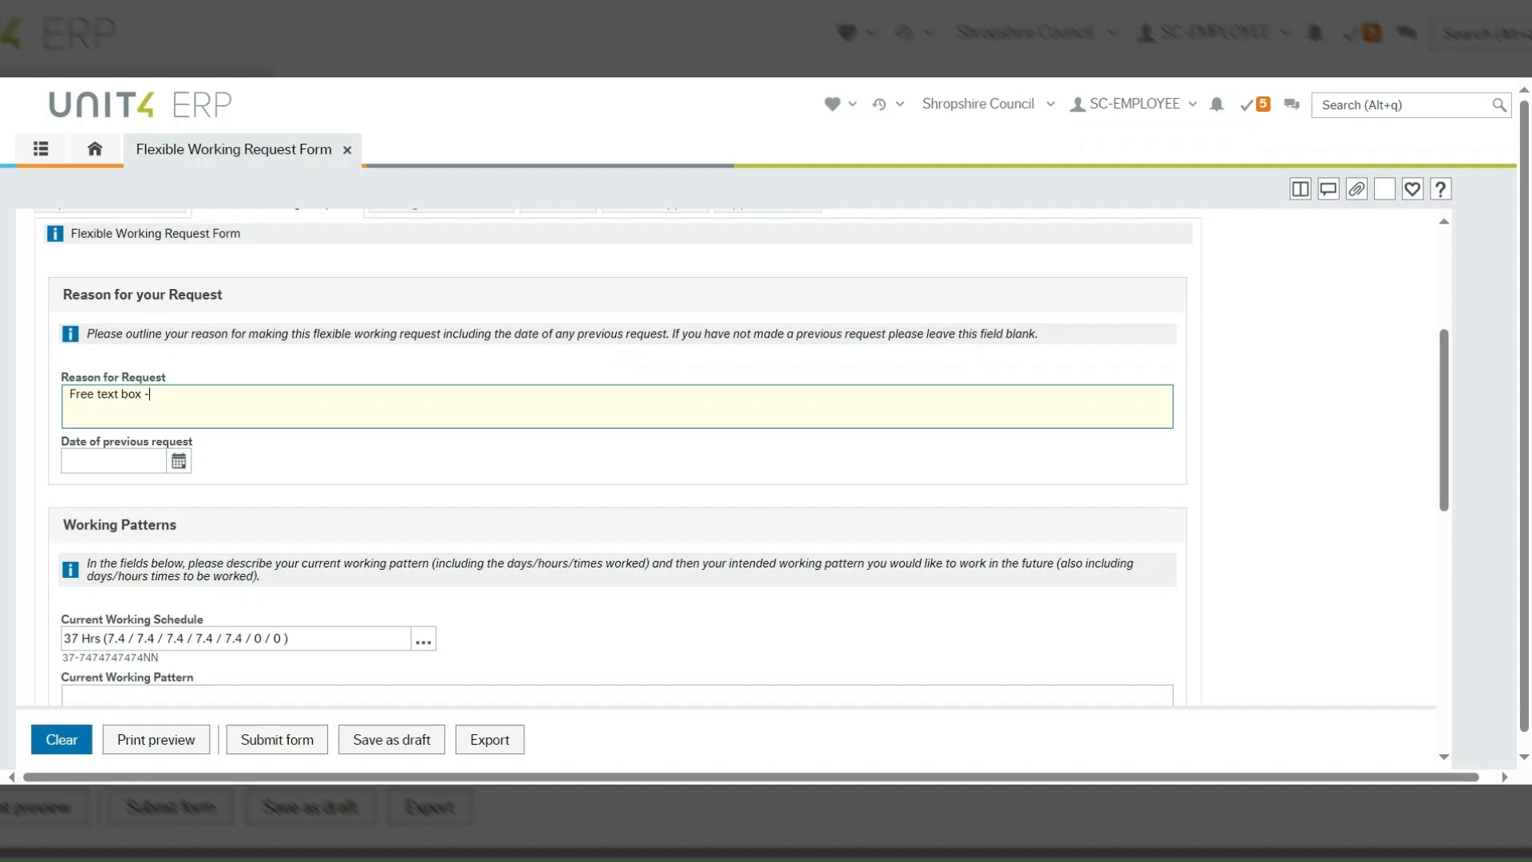
type(" limited")
type(" cha")
type("racters")
type(" in the field")
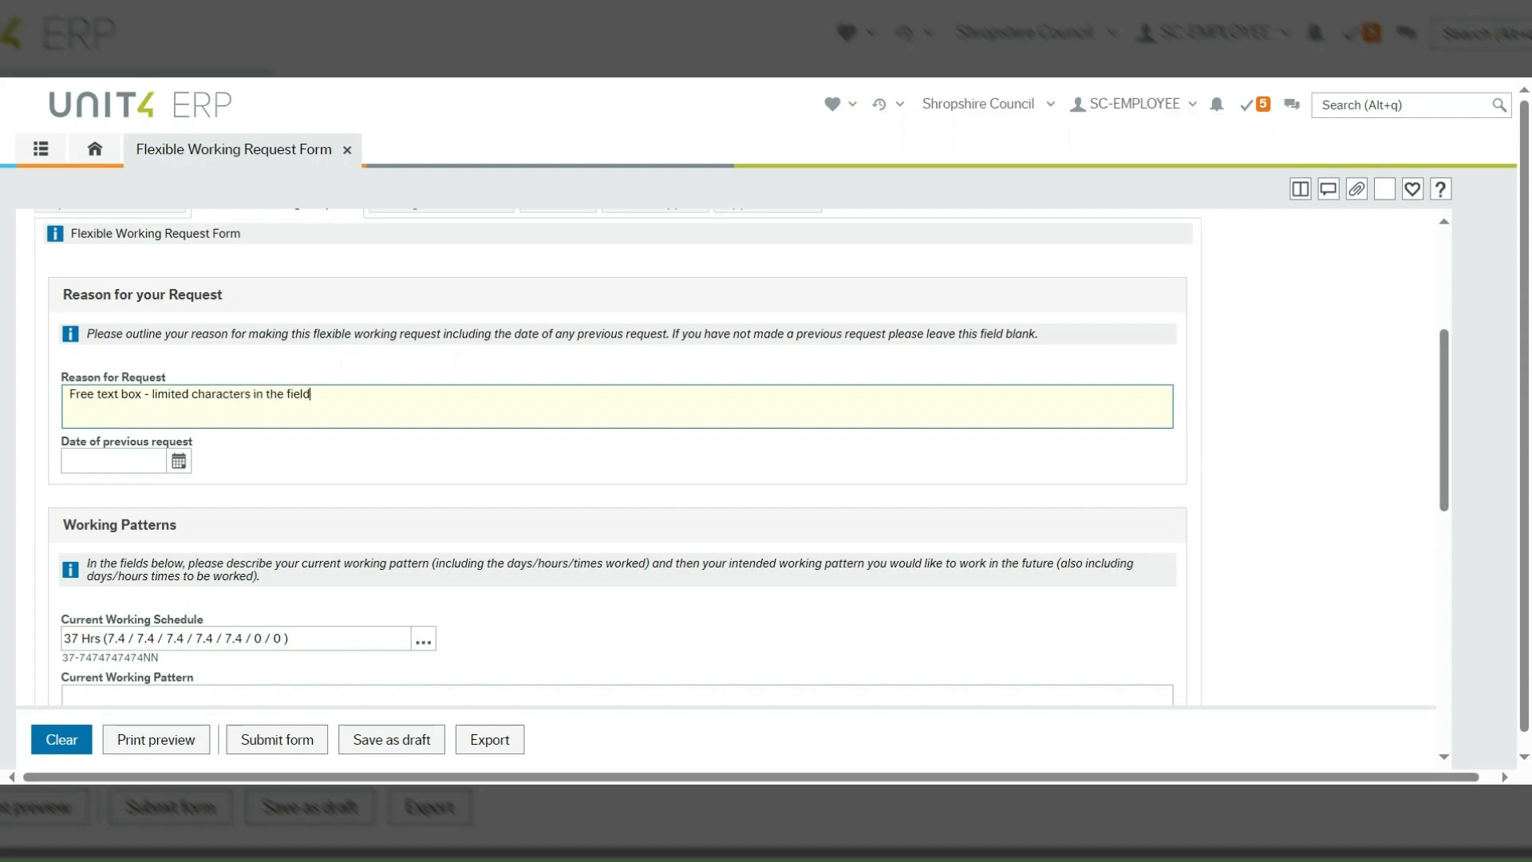
key("BackSpace")
key("BackSpace")
key("BackSpace")
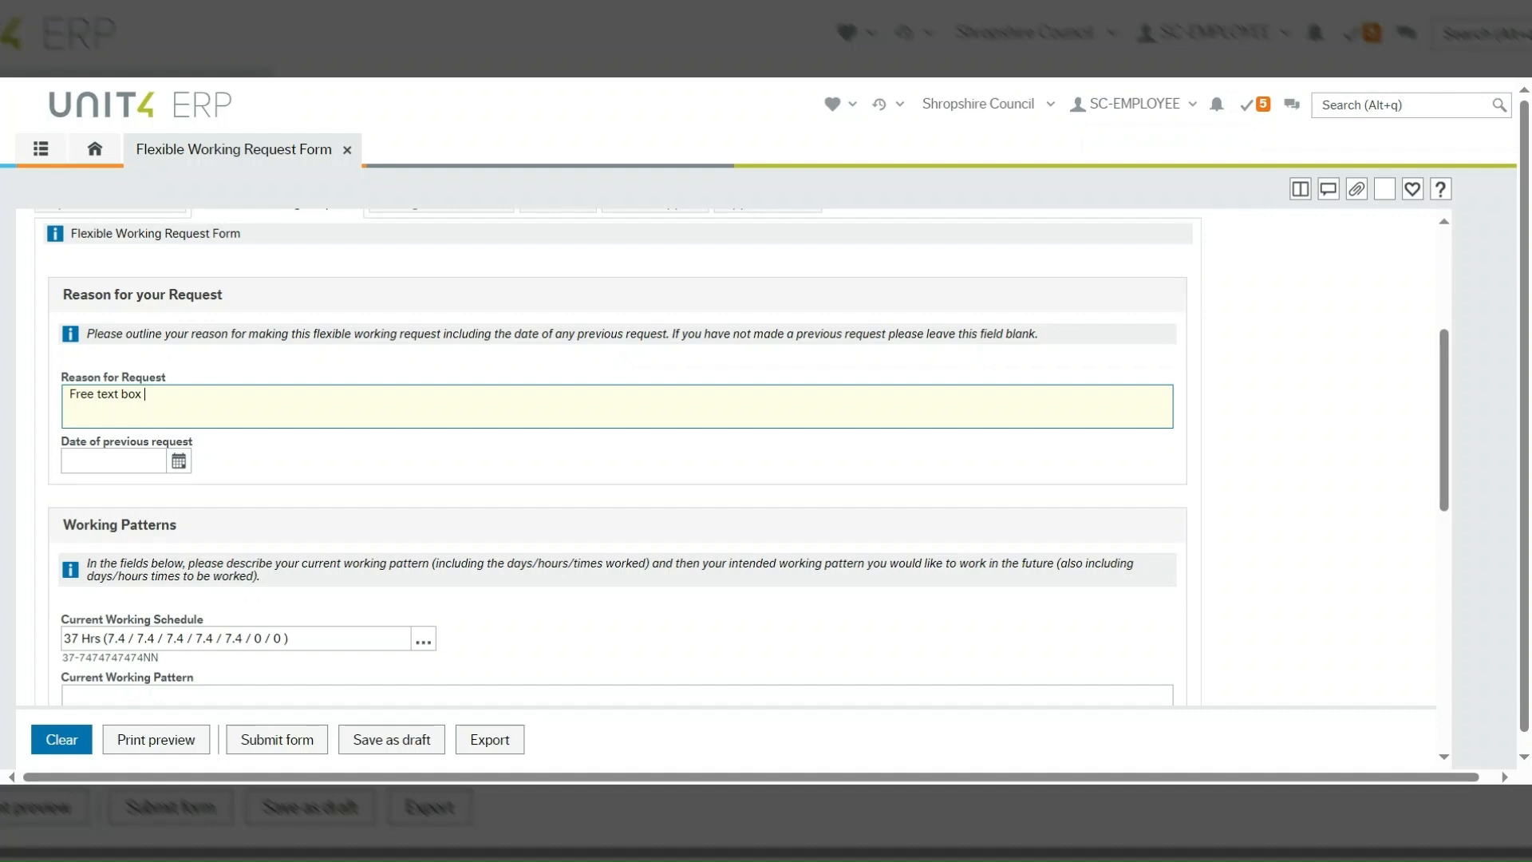
type("- lim")
type("ited")
type(" charact")
type("ers in th")
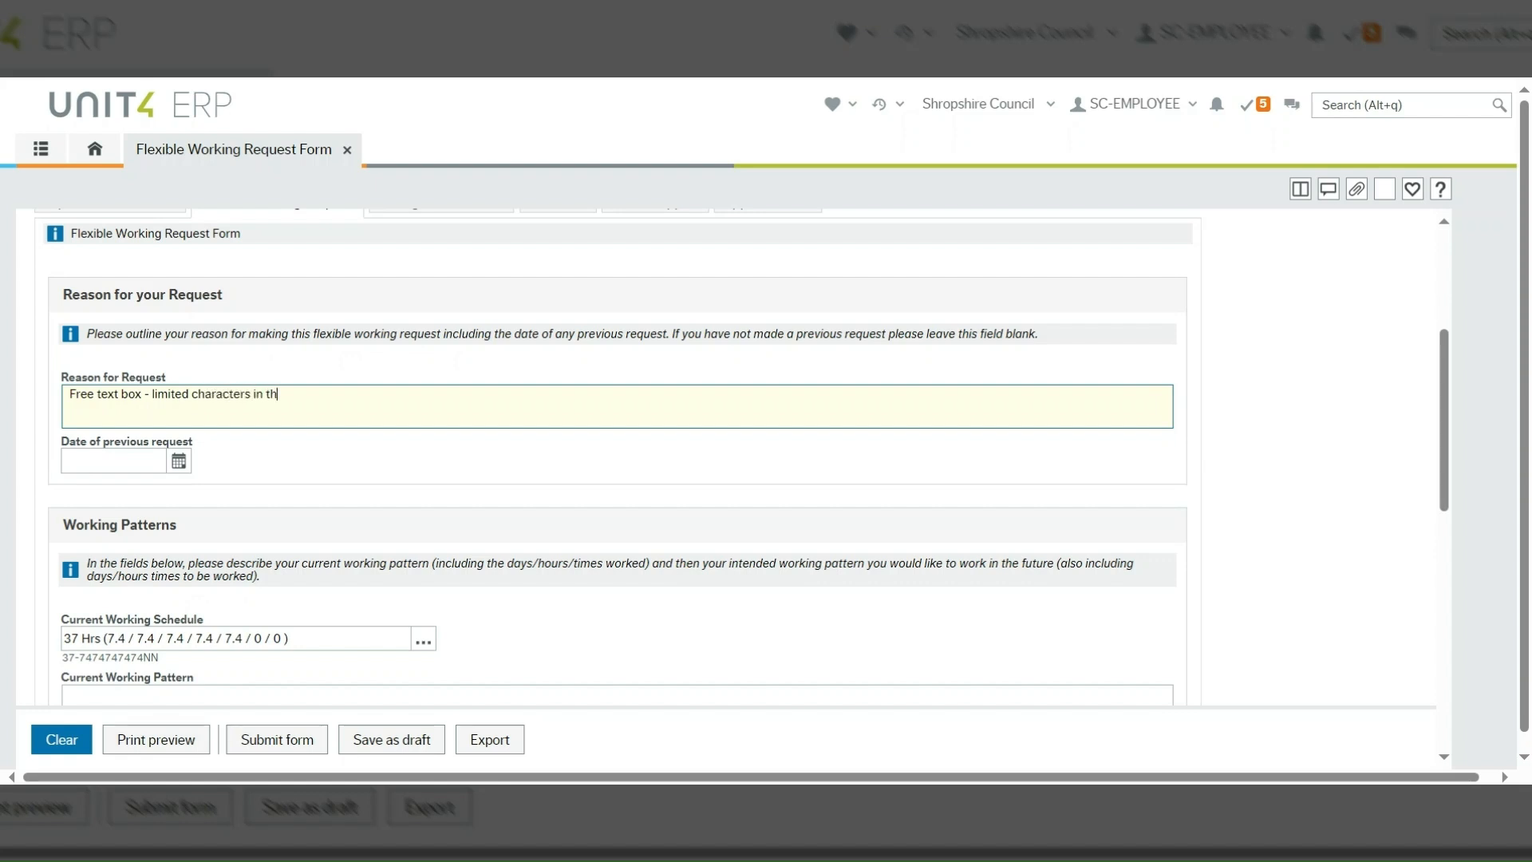
type("e field")
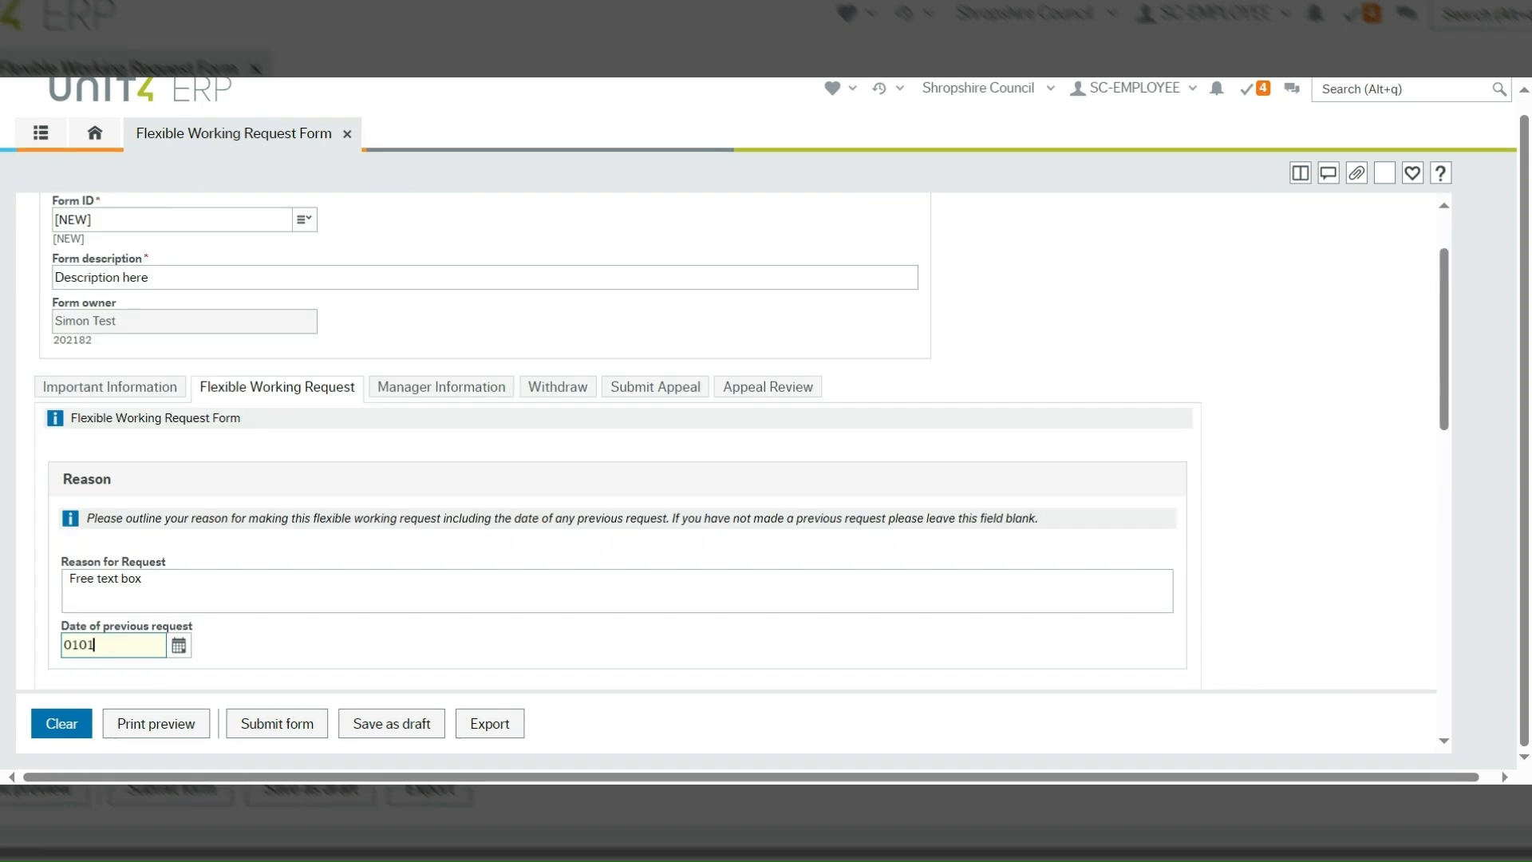
type("2024")
Step: Pick 1 April 2024 from the calendar as the Date of previous request
key("Tab")
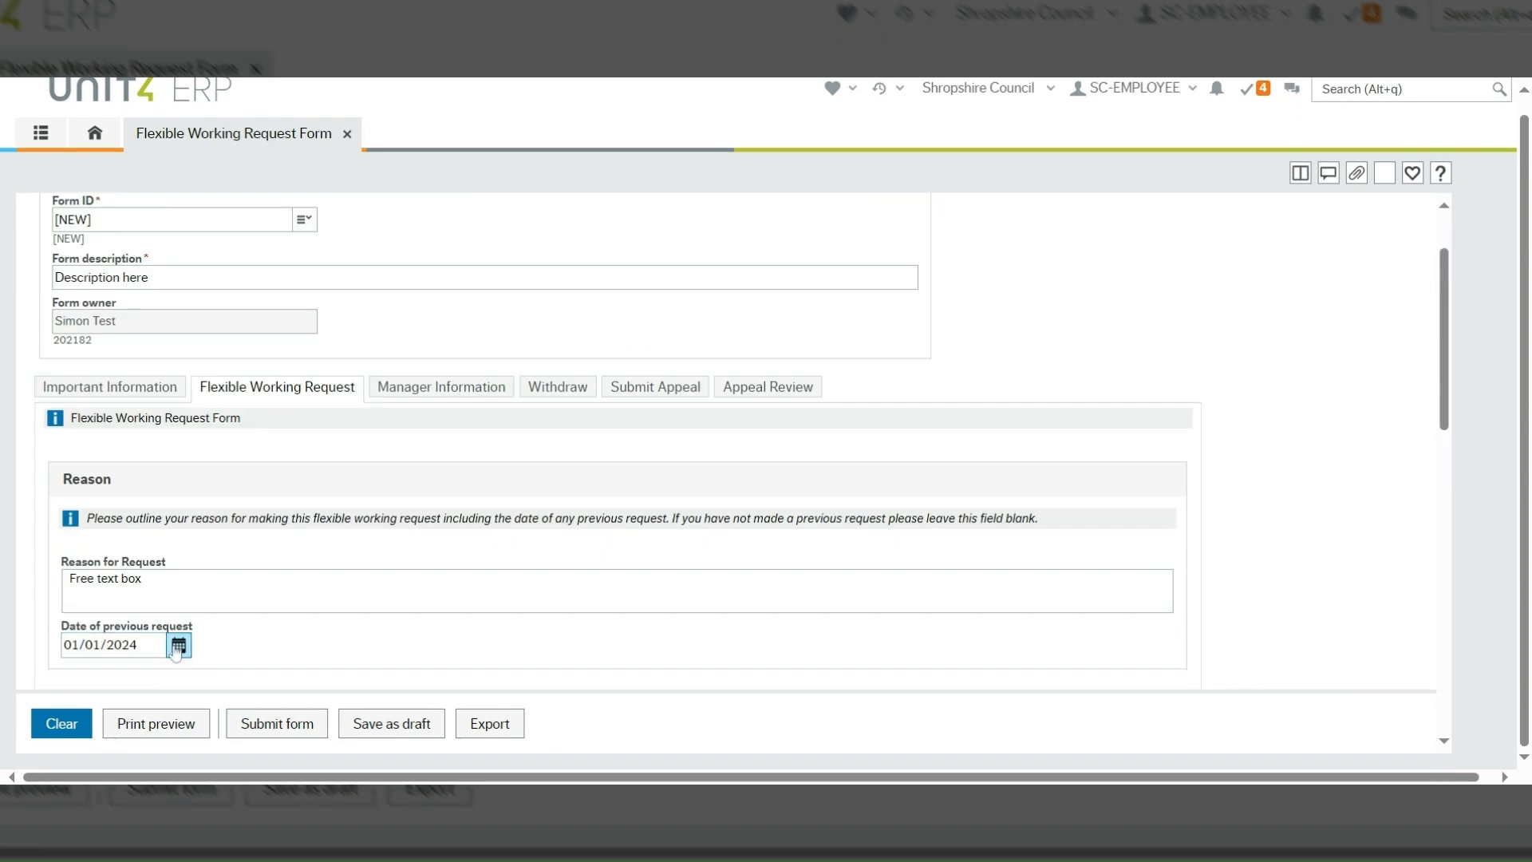
left_click(179, 645)
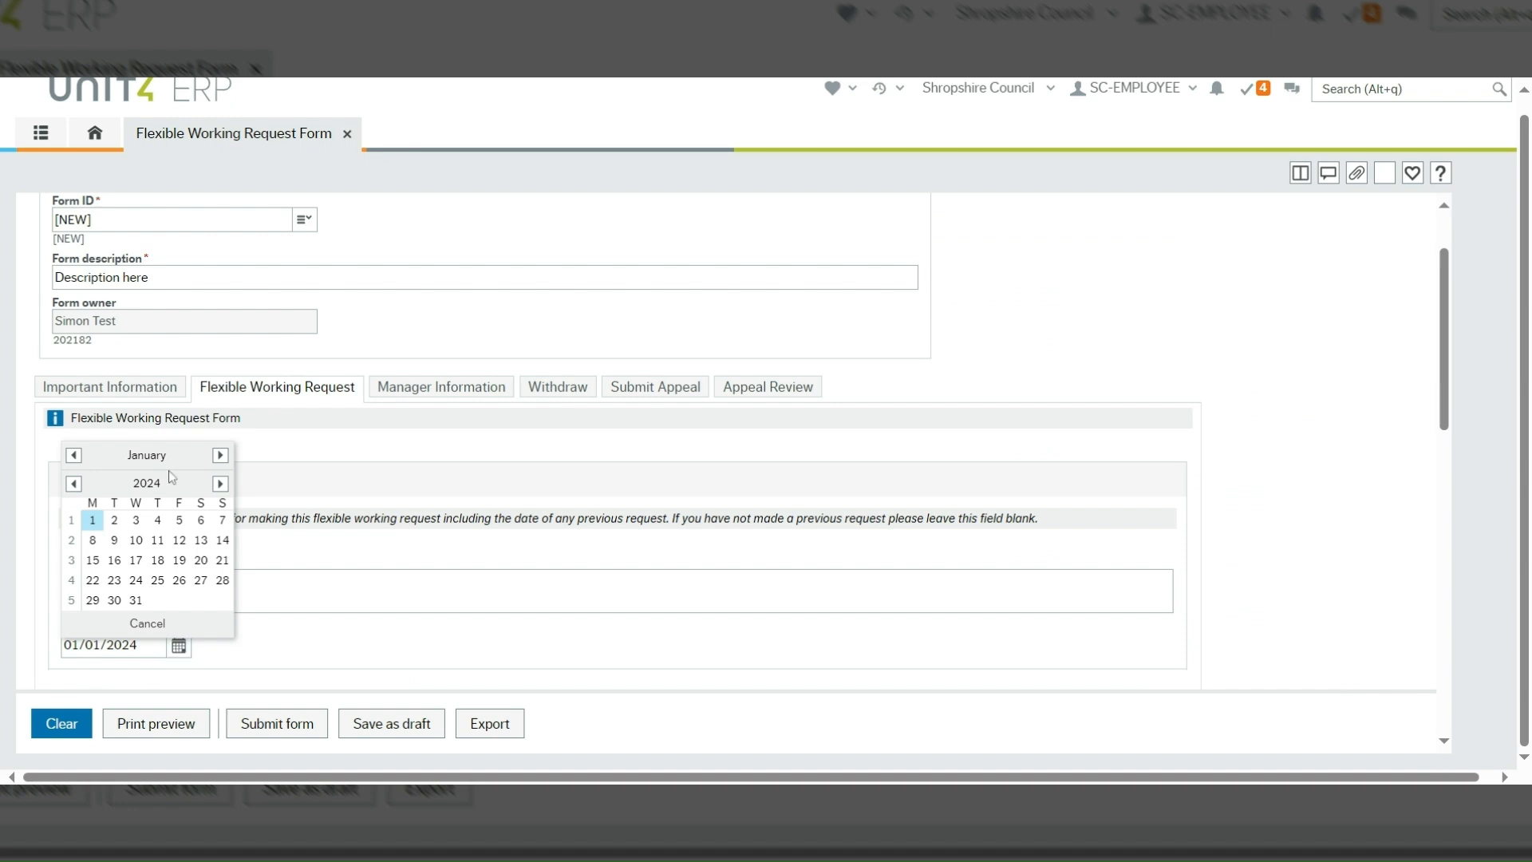
left_click(220, 455)
left_click(221, 455)
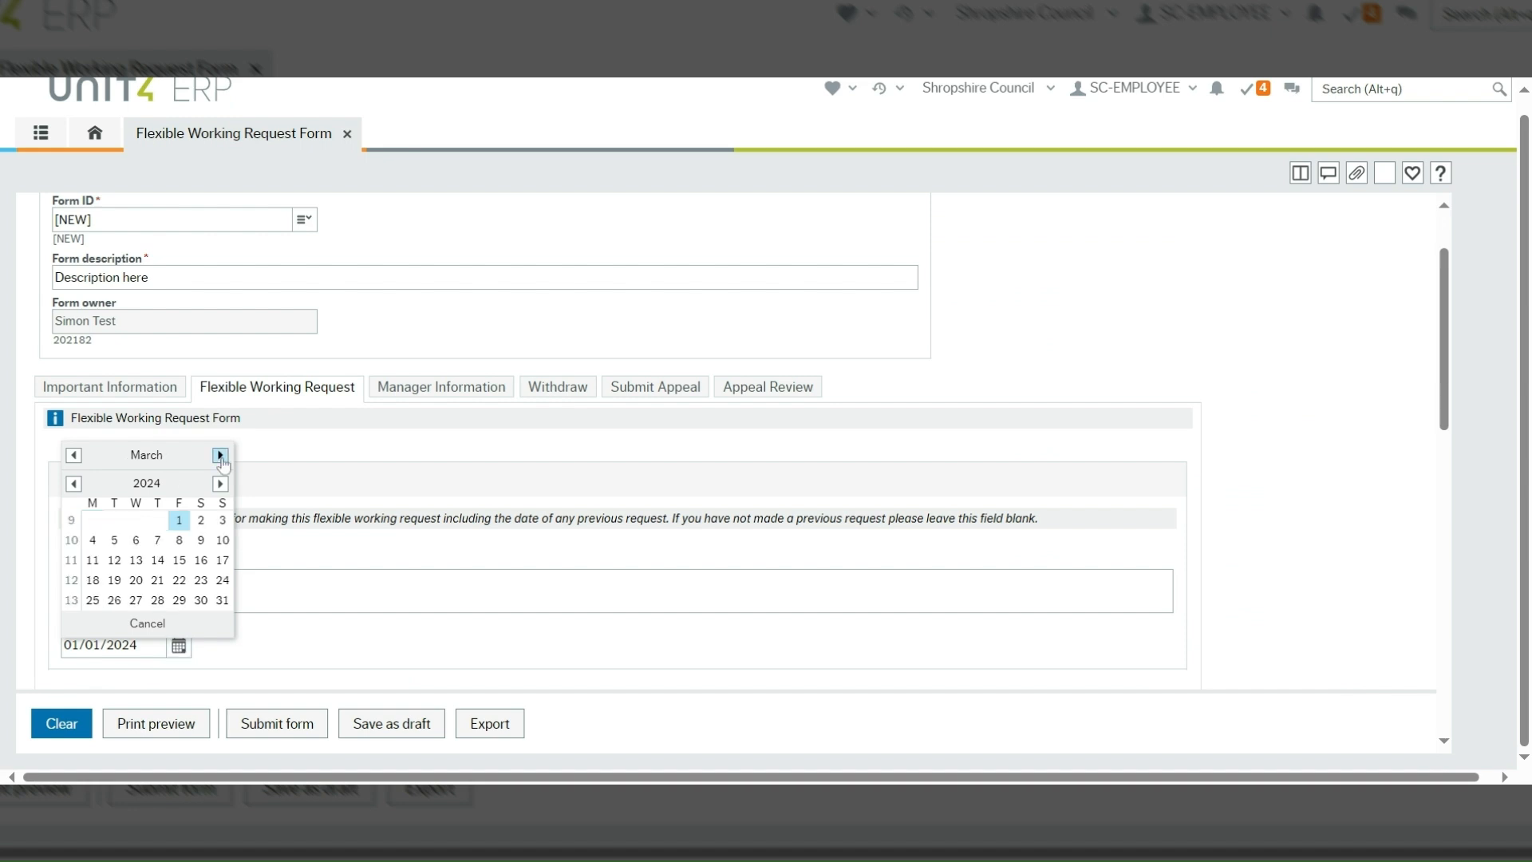
left_click(221, 455)
left_click(92, 520)
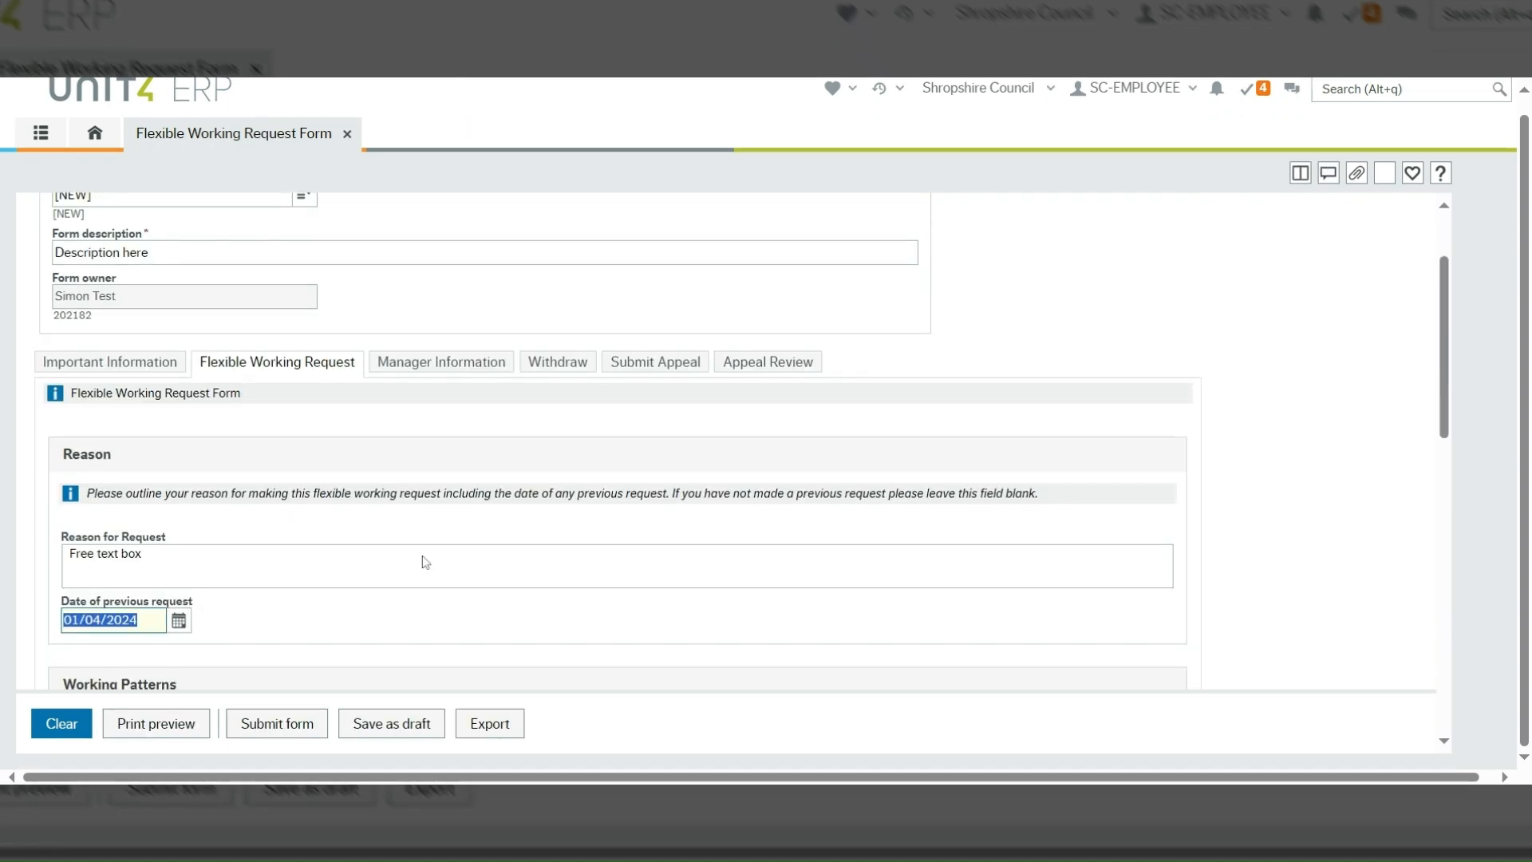
scroll(423, 562, "down", 3)
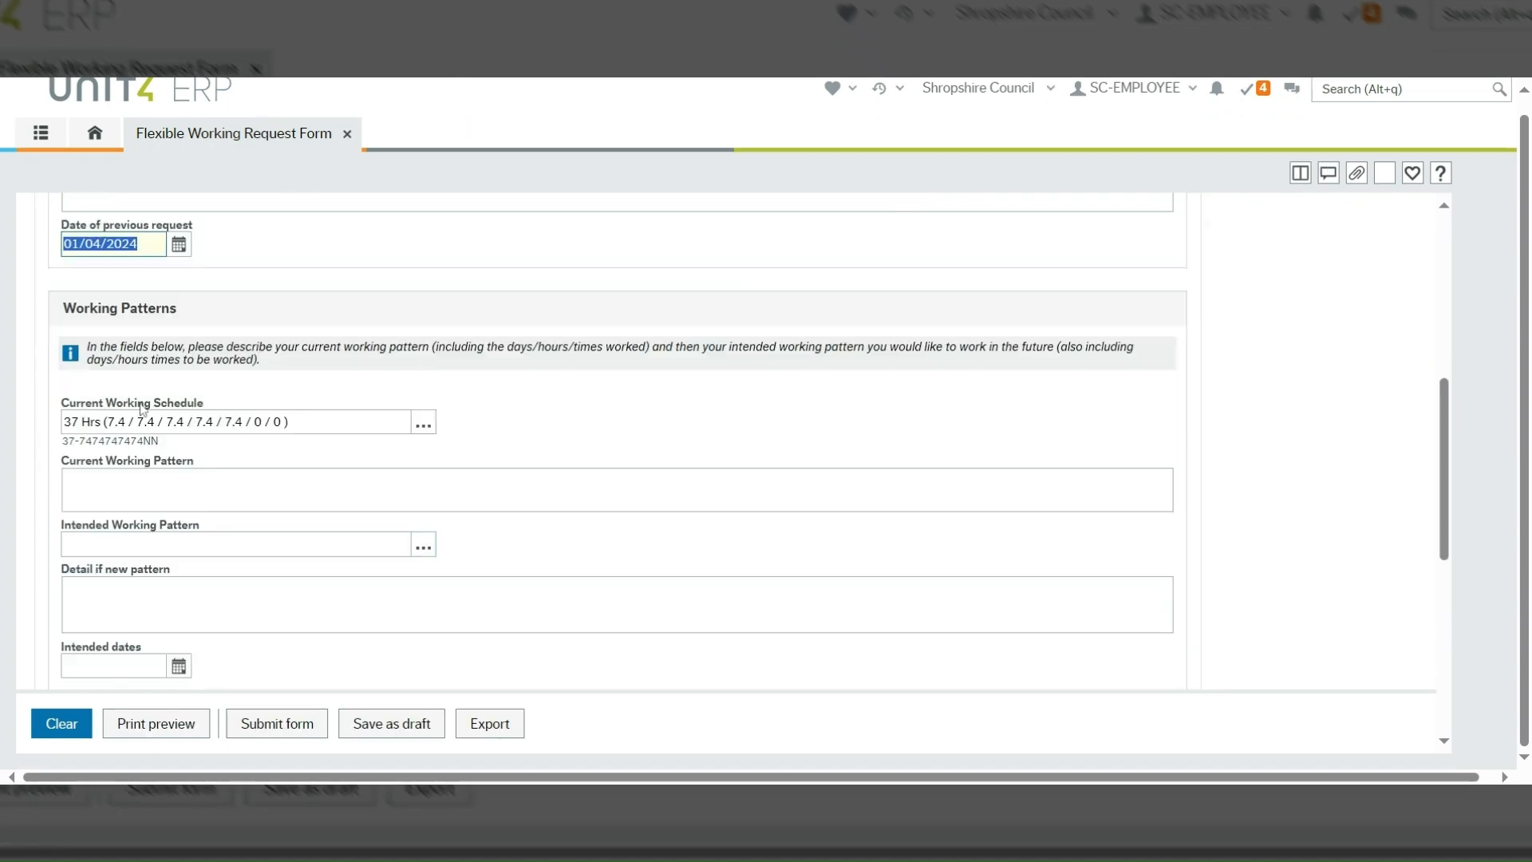
scroll(132, 549, "down", 1)
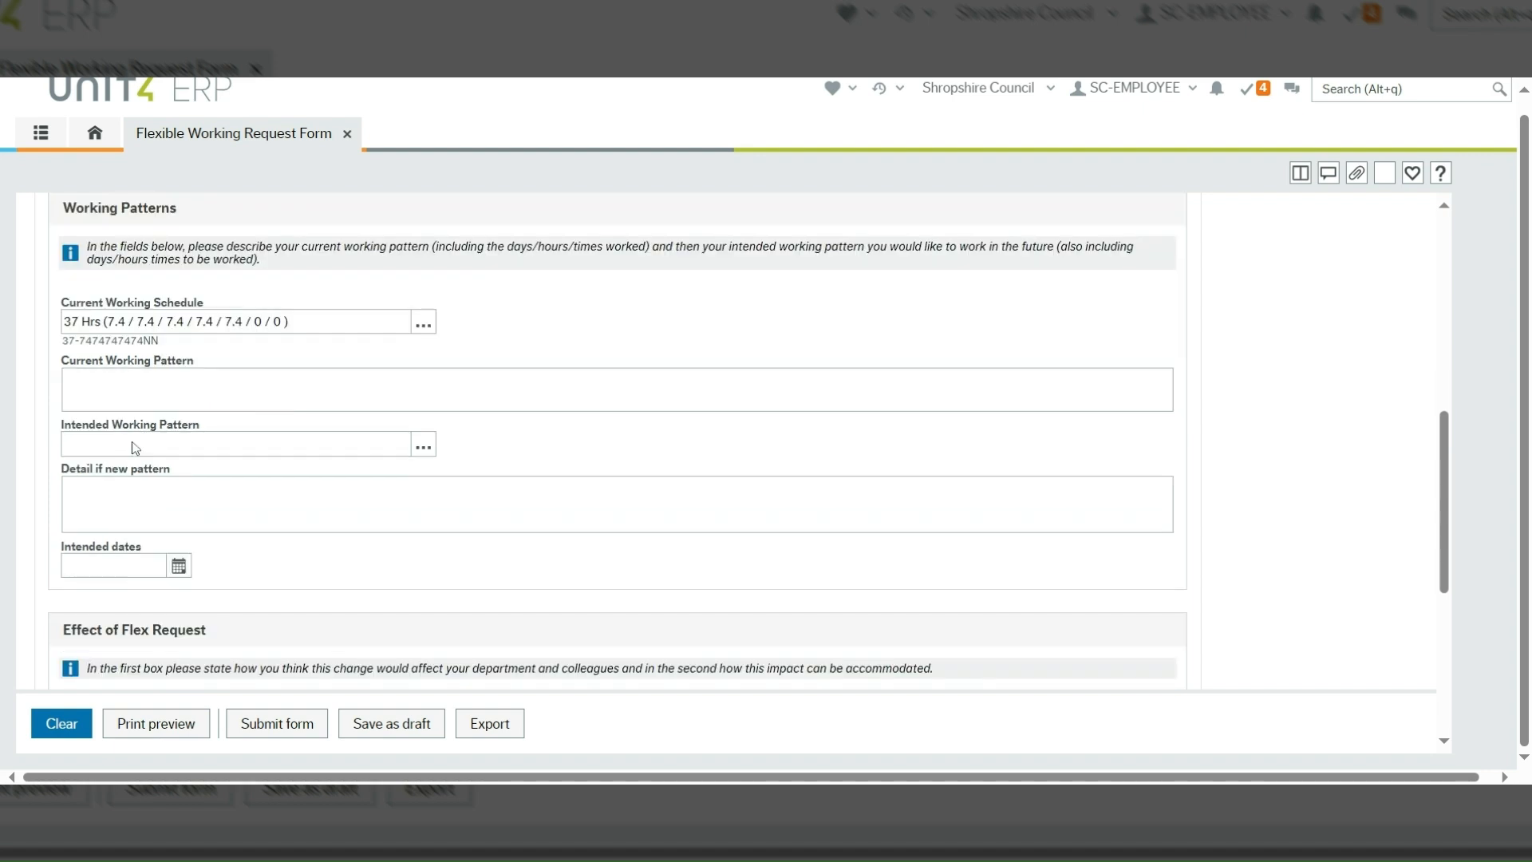
Step: Clear the suggested value from the Intended Working Pattern field and dismiss the suggestions
left_click(132, 453)
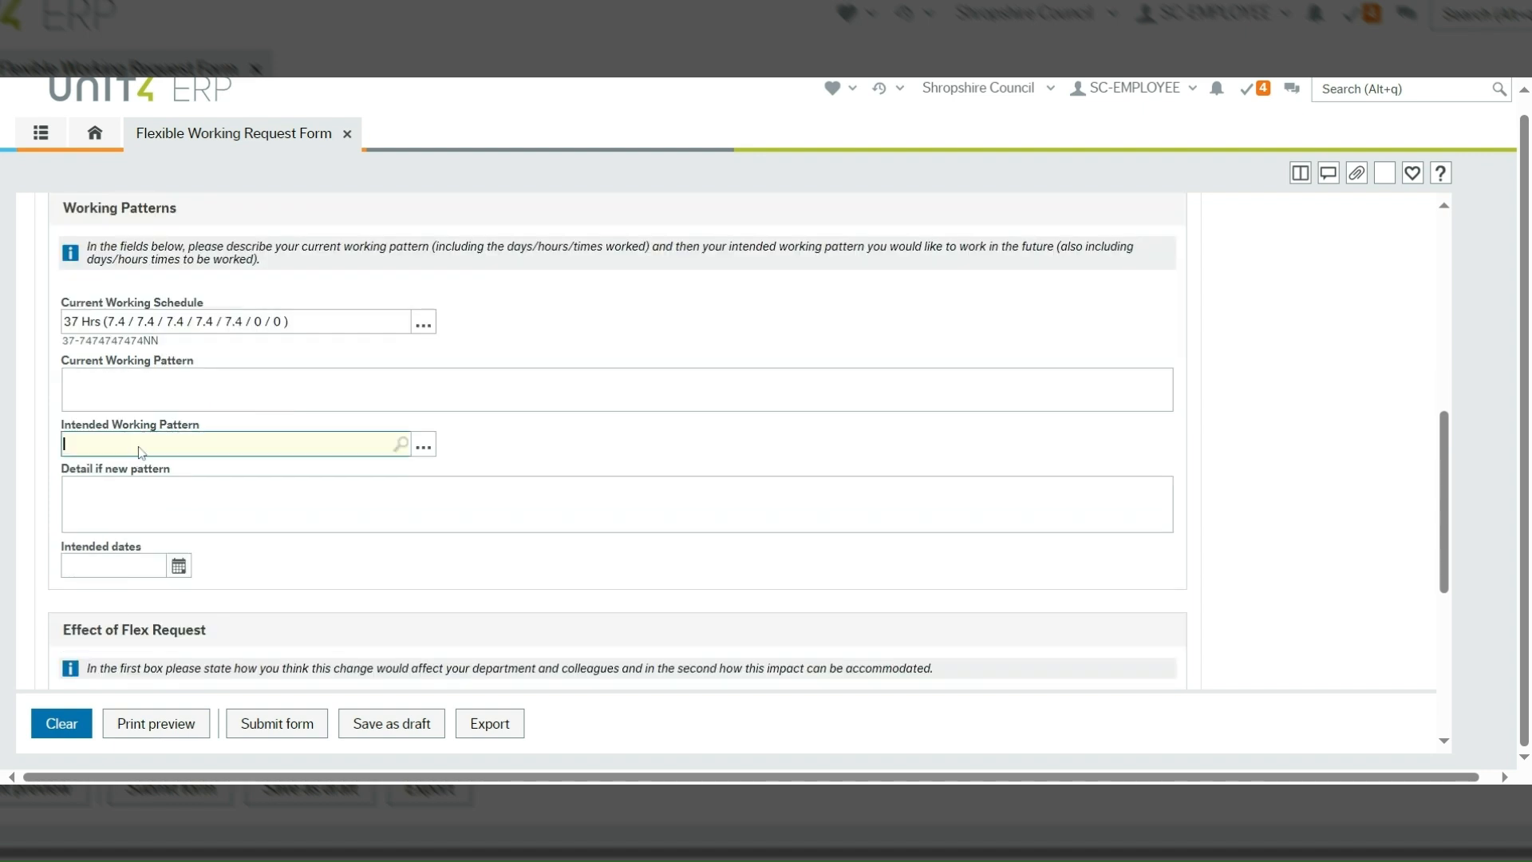
key("space")
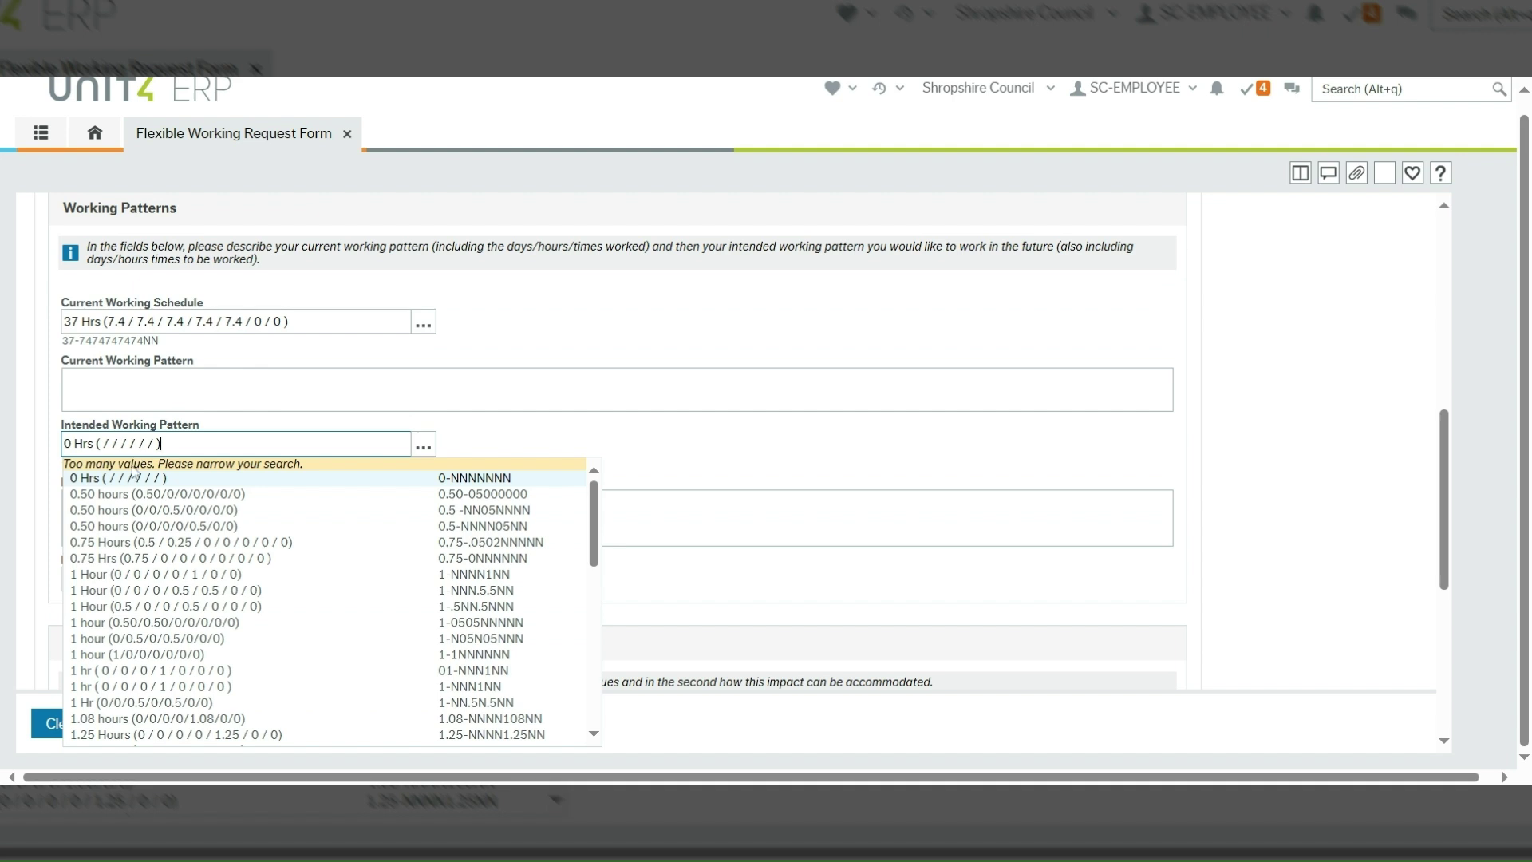
key("BackSpace")
key("BackSpace")
key("BackSpace")
key("ctrl+a")
key("Escape")
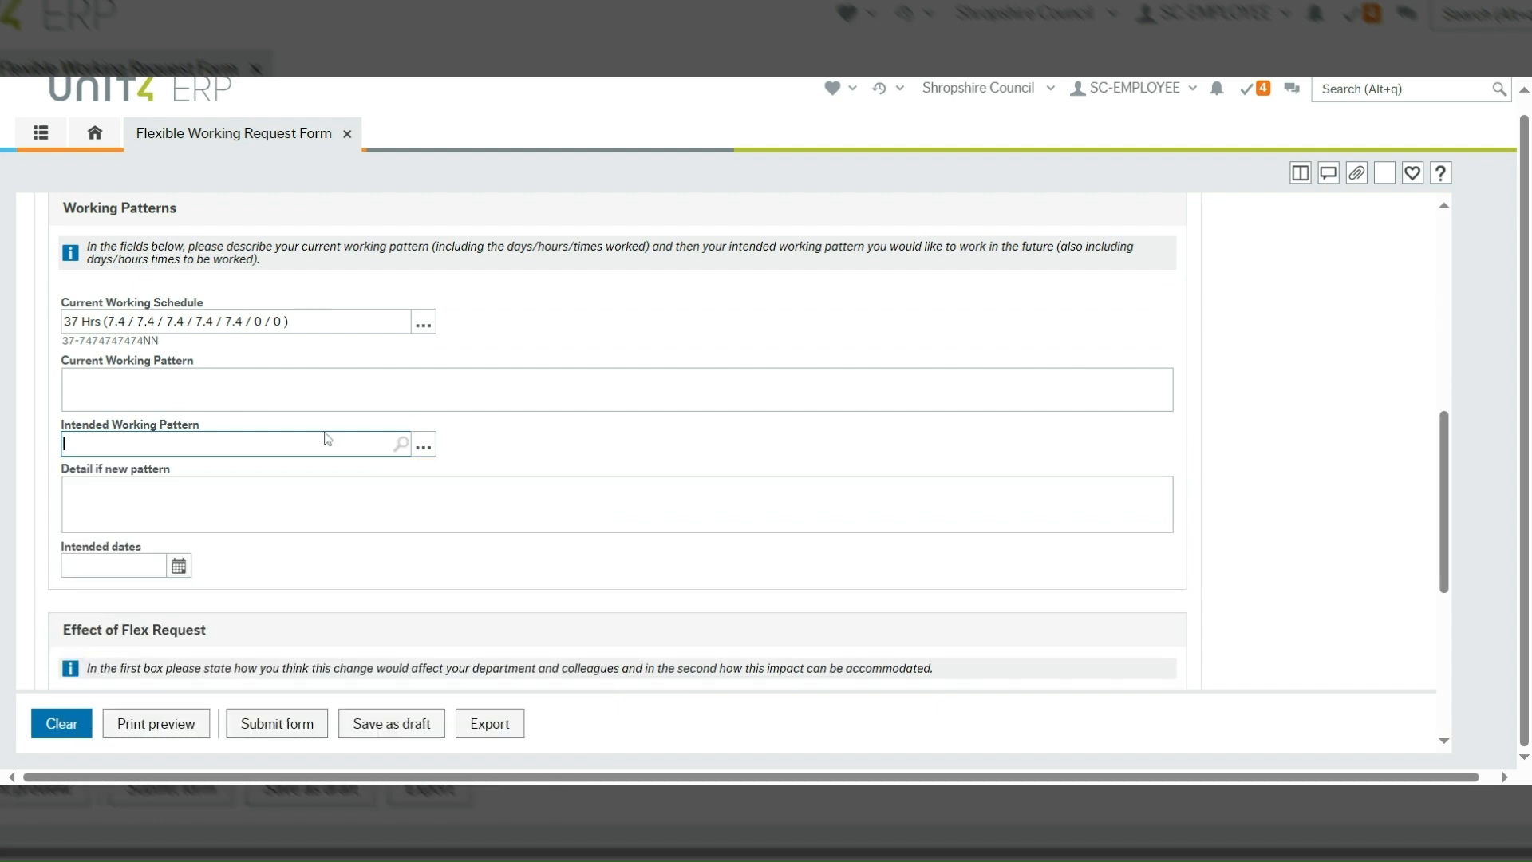
key("Tab")
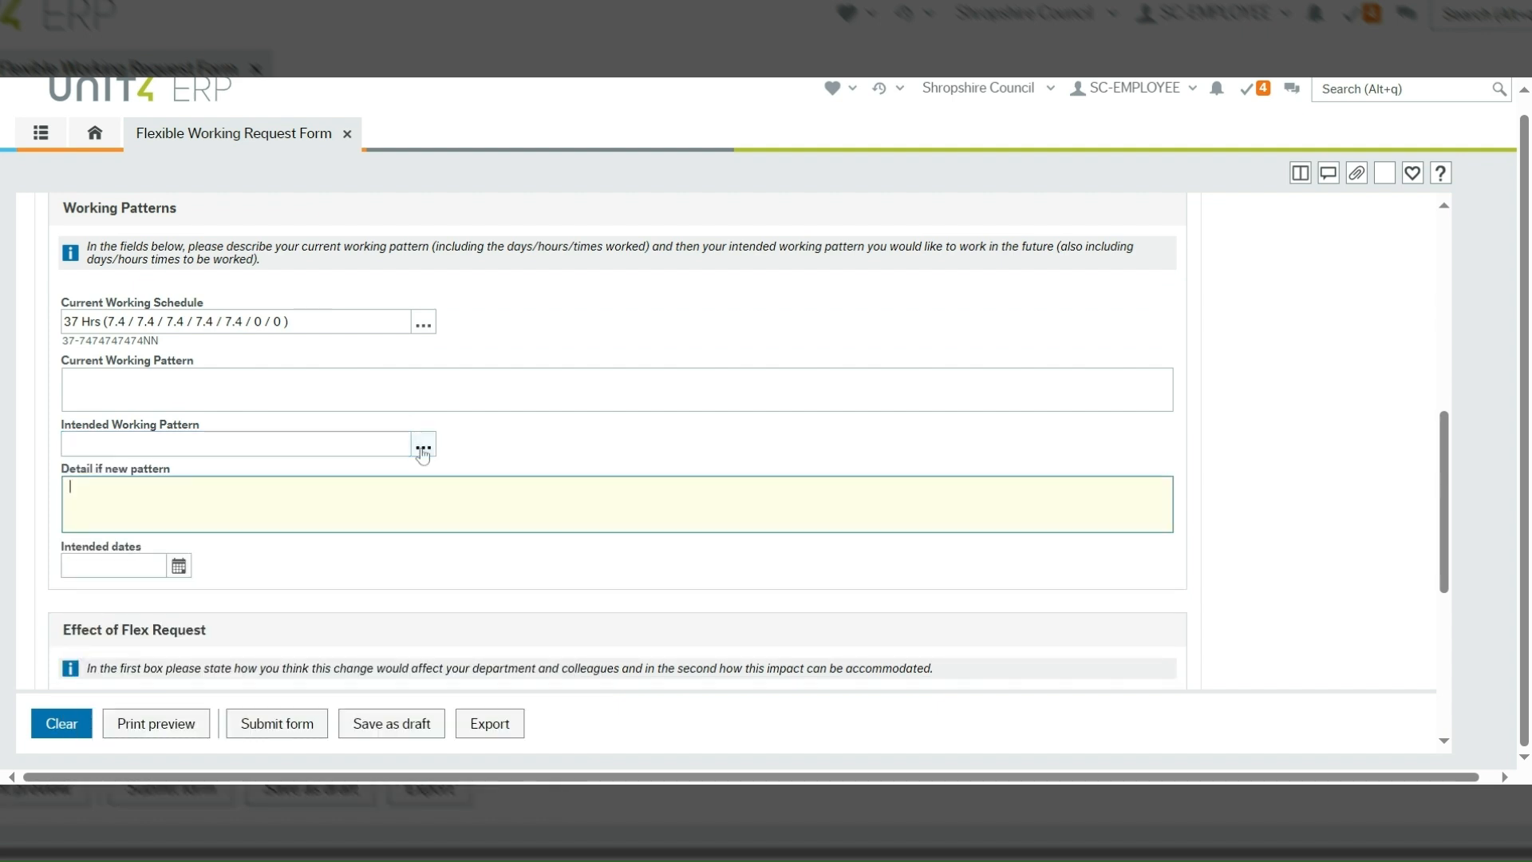
Step: Search the working-pattern lookup for 37 and choose the 37 Hrs (7.4/7.4/7.4/7.4/7.4/0/0) schedule
left_click(423, 451)
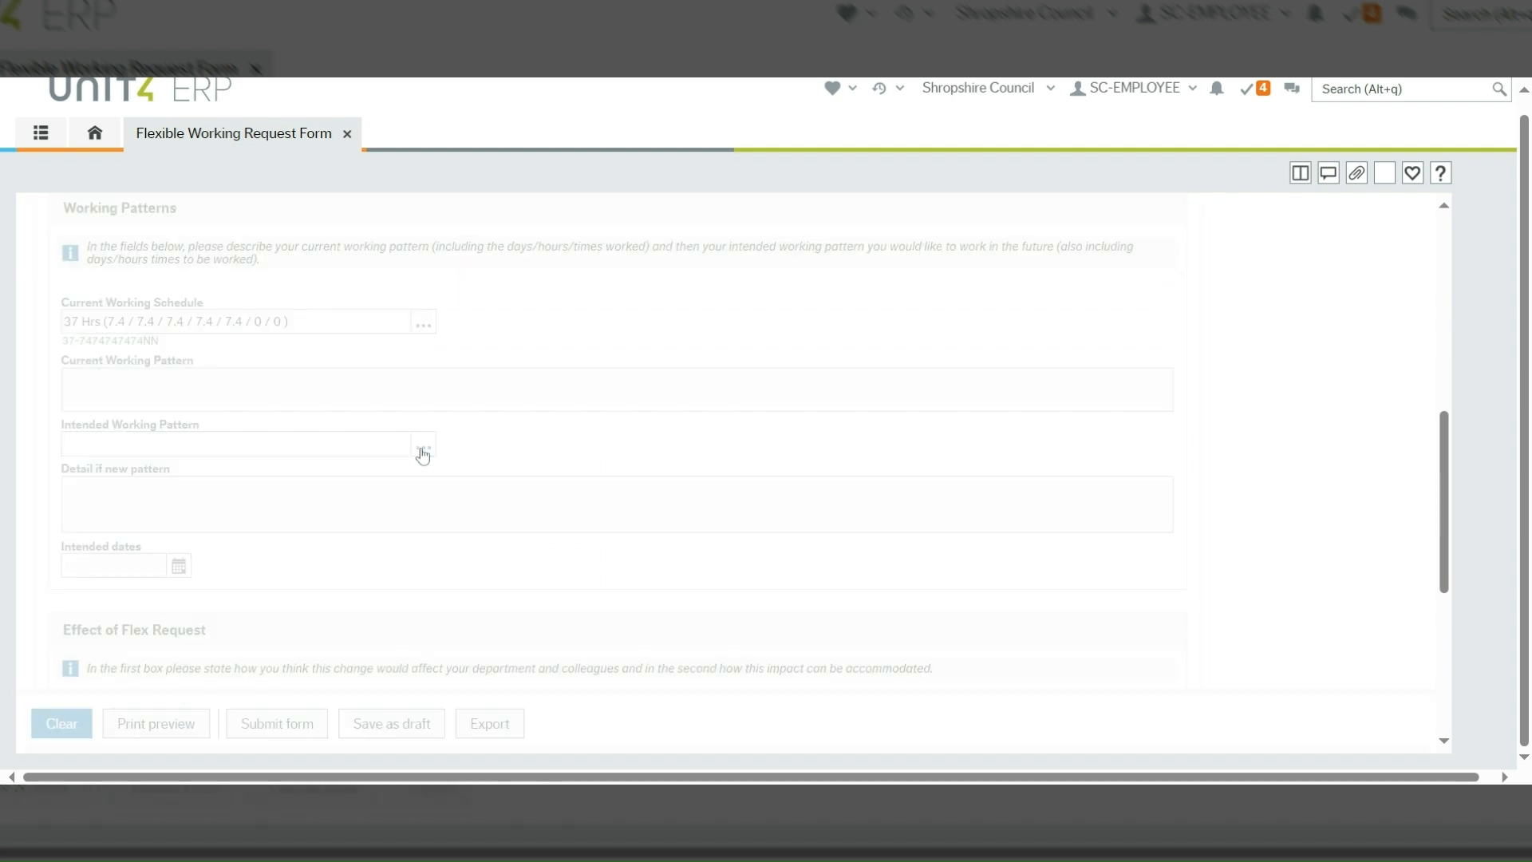
type("3")
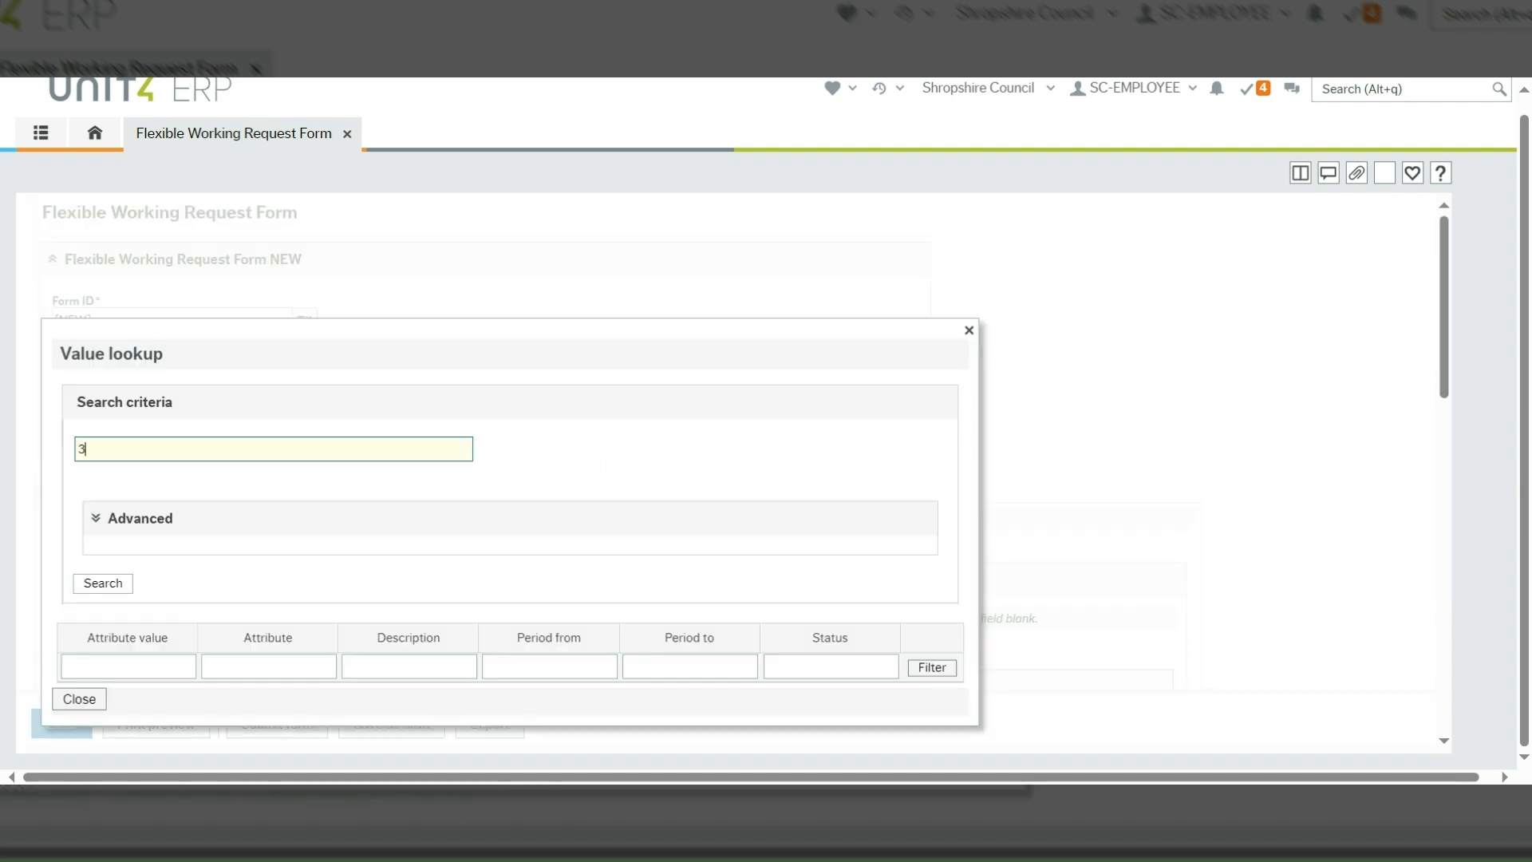
type("7")
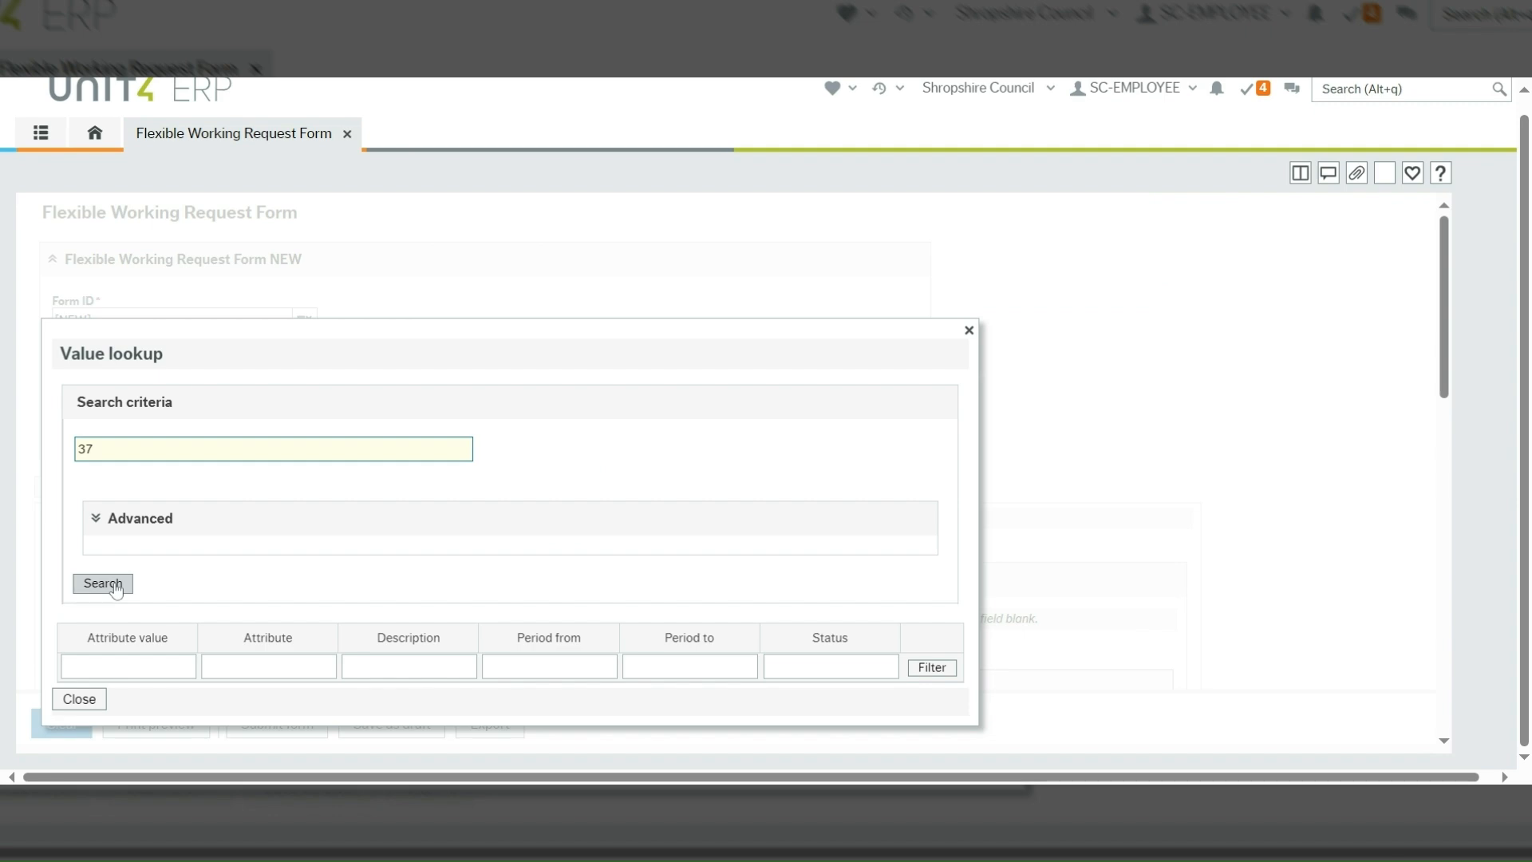
left_click(104, 584)
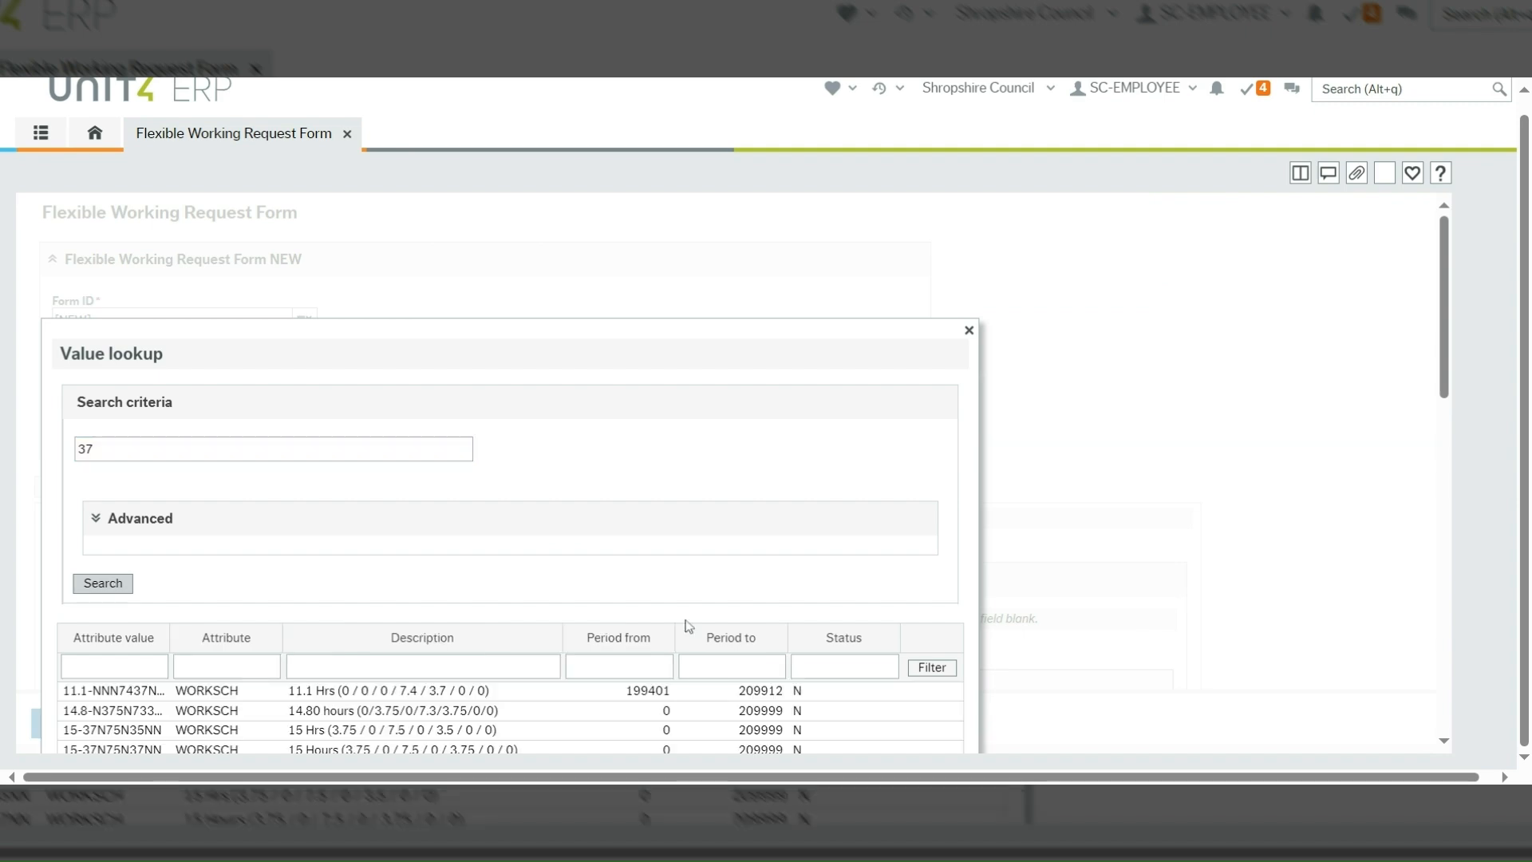
scroll(687, 625, "down", 2)
scroll(689, 625, "down", 3)
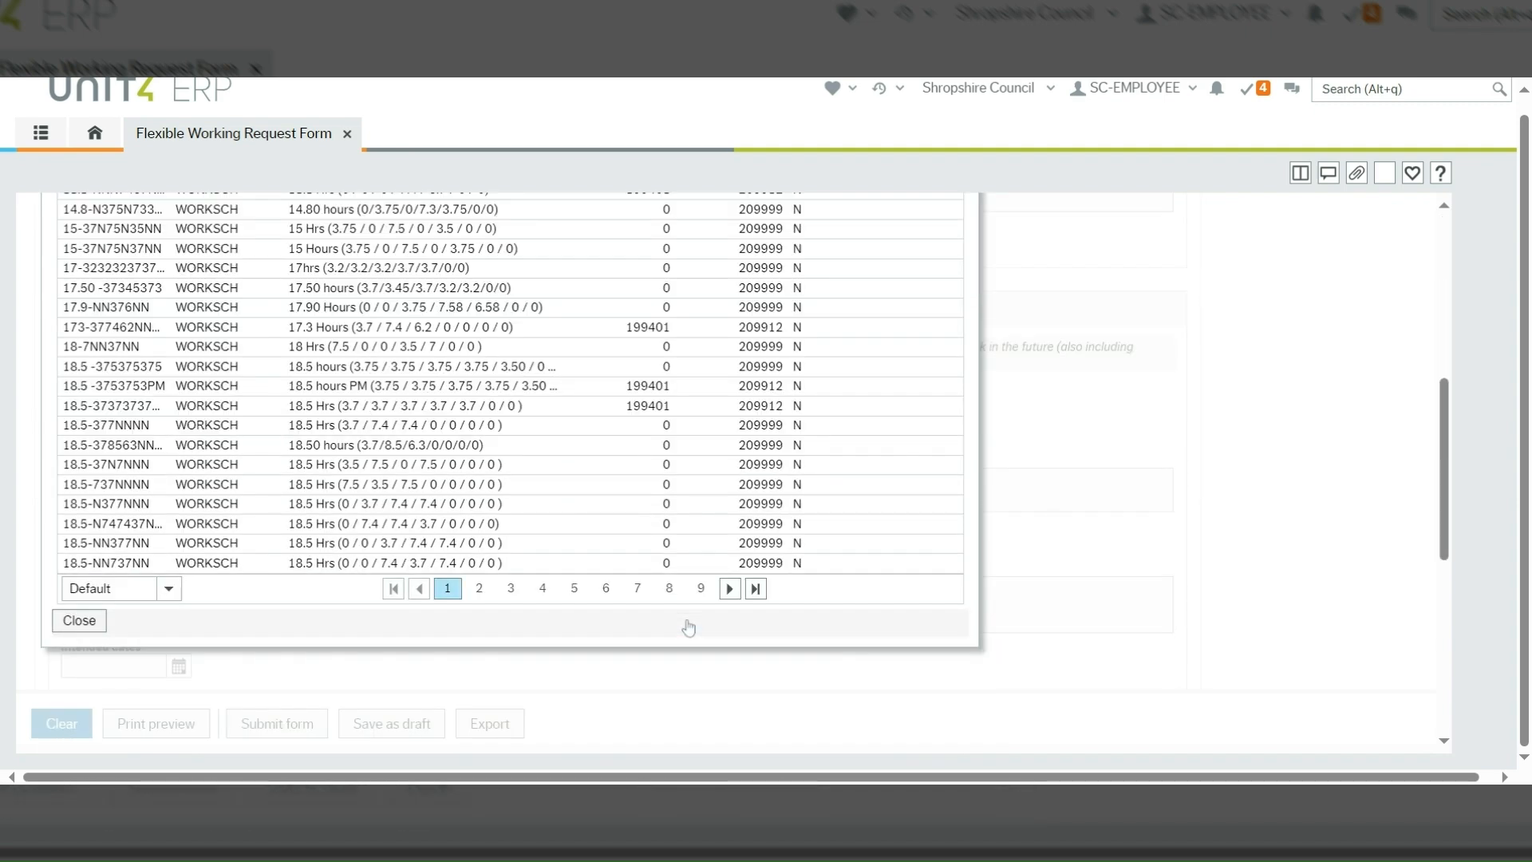
left_click(513, 589)
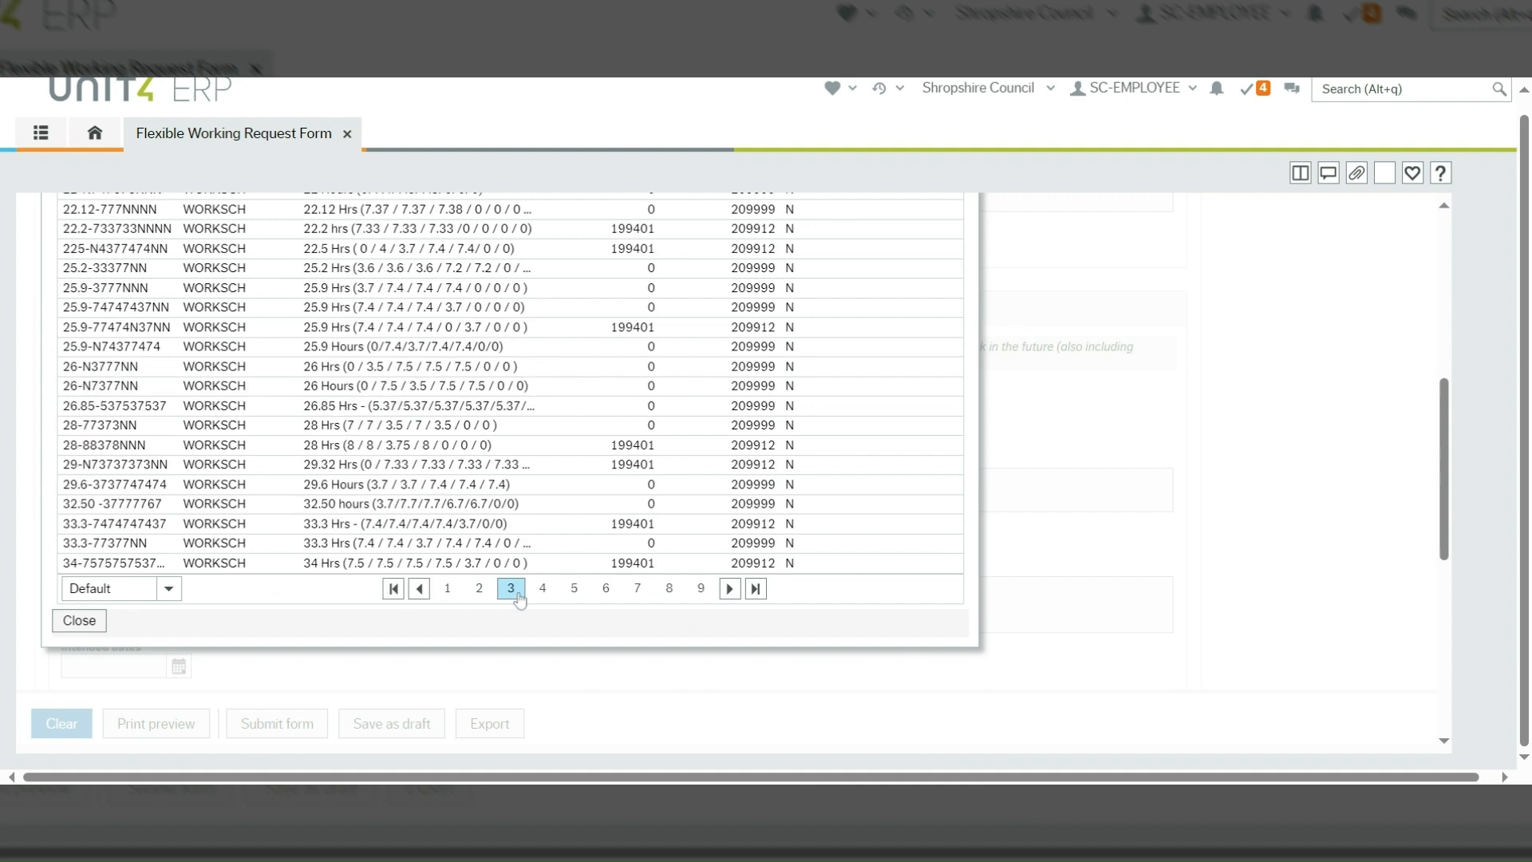
left_click(544, 589)
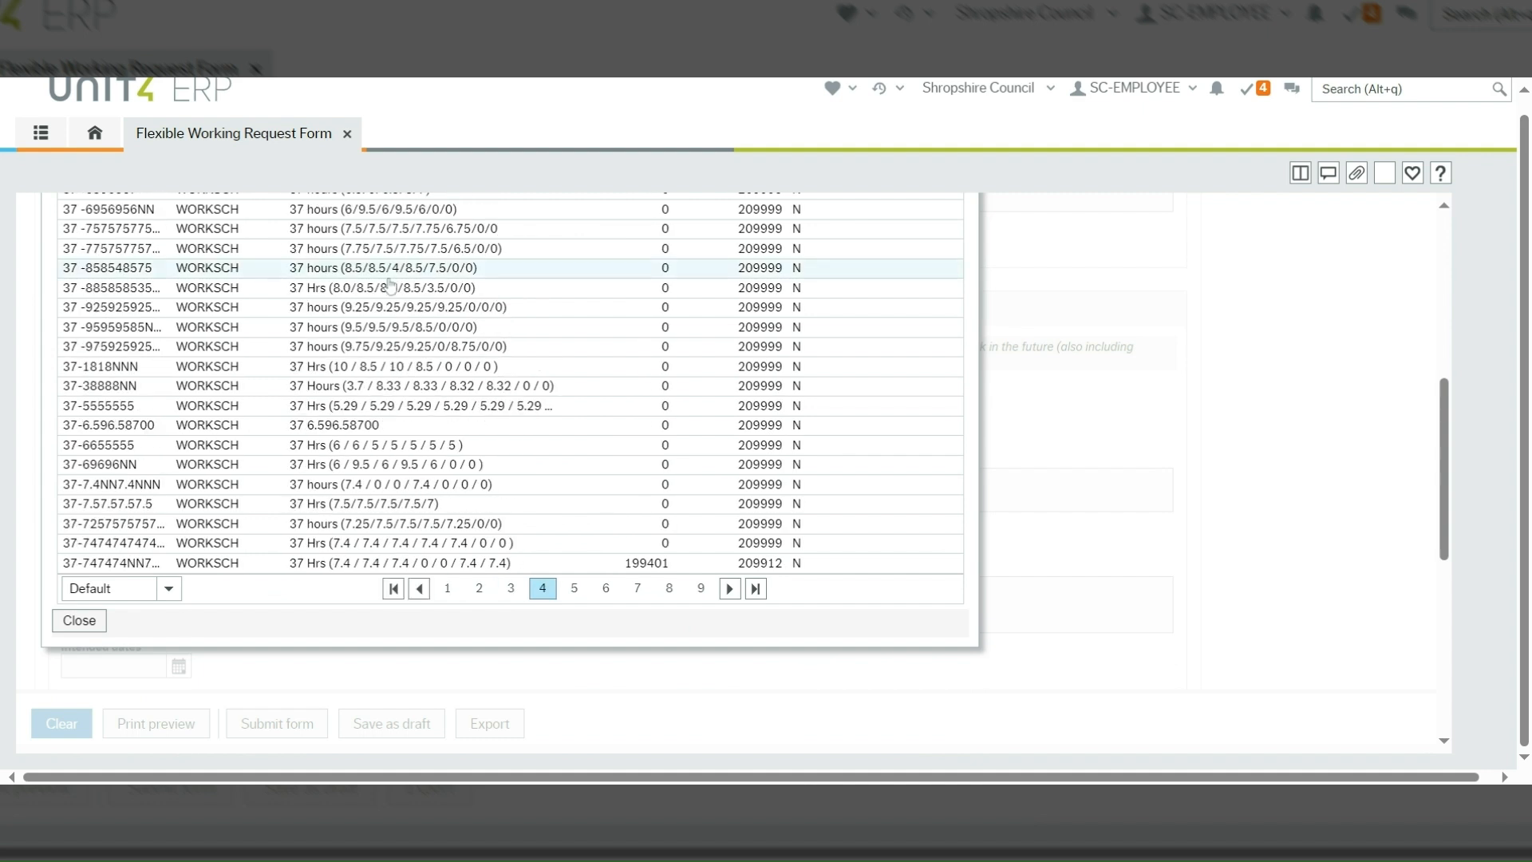
left_click(402, 544)
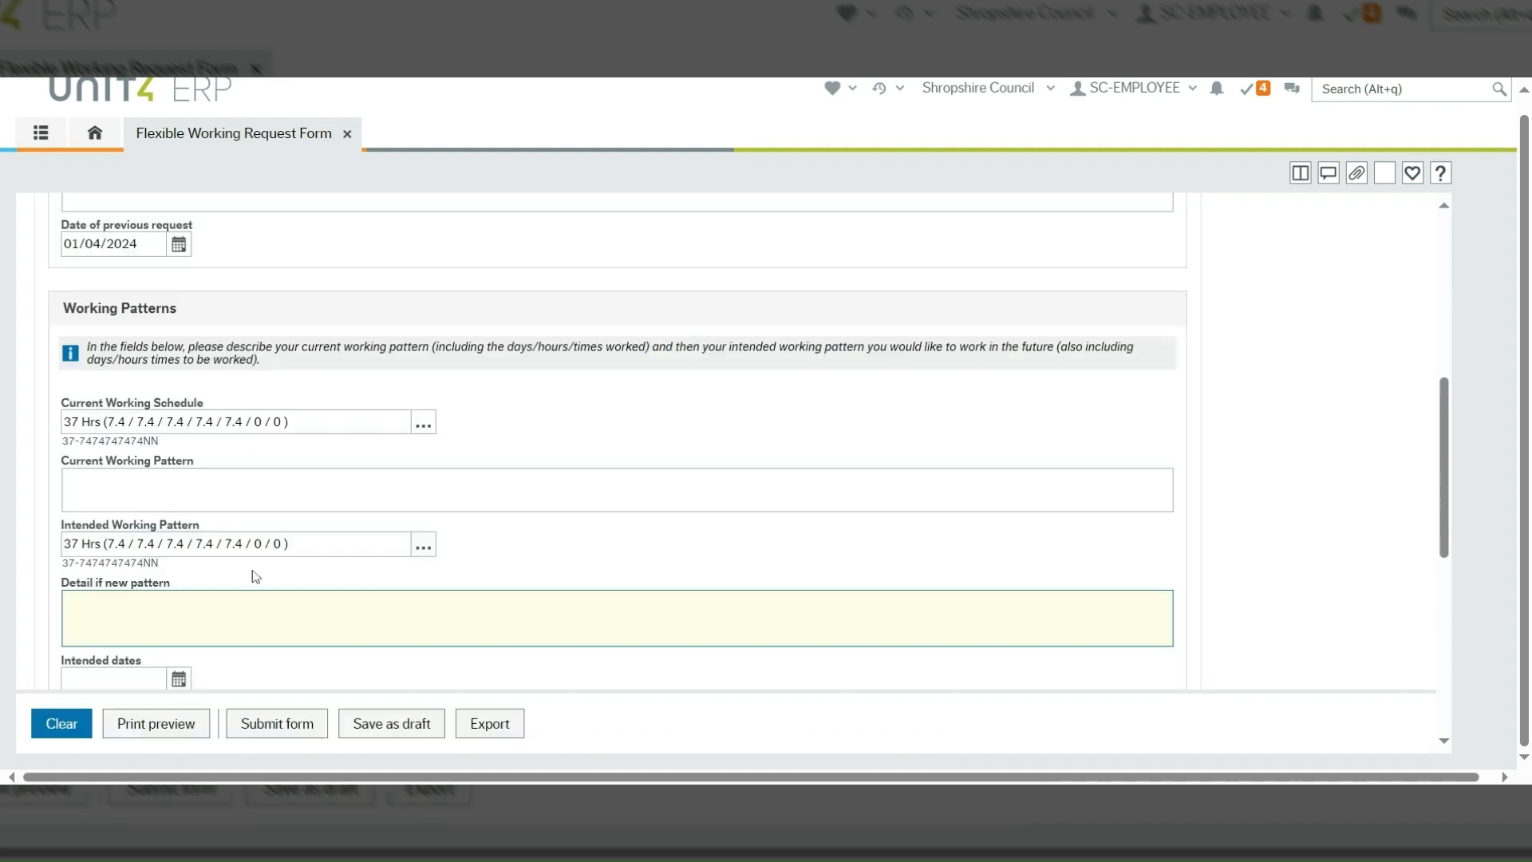
scroll(253, 578, "down", 1)
scroll(258, 577, "down", 2)
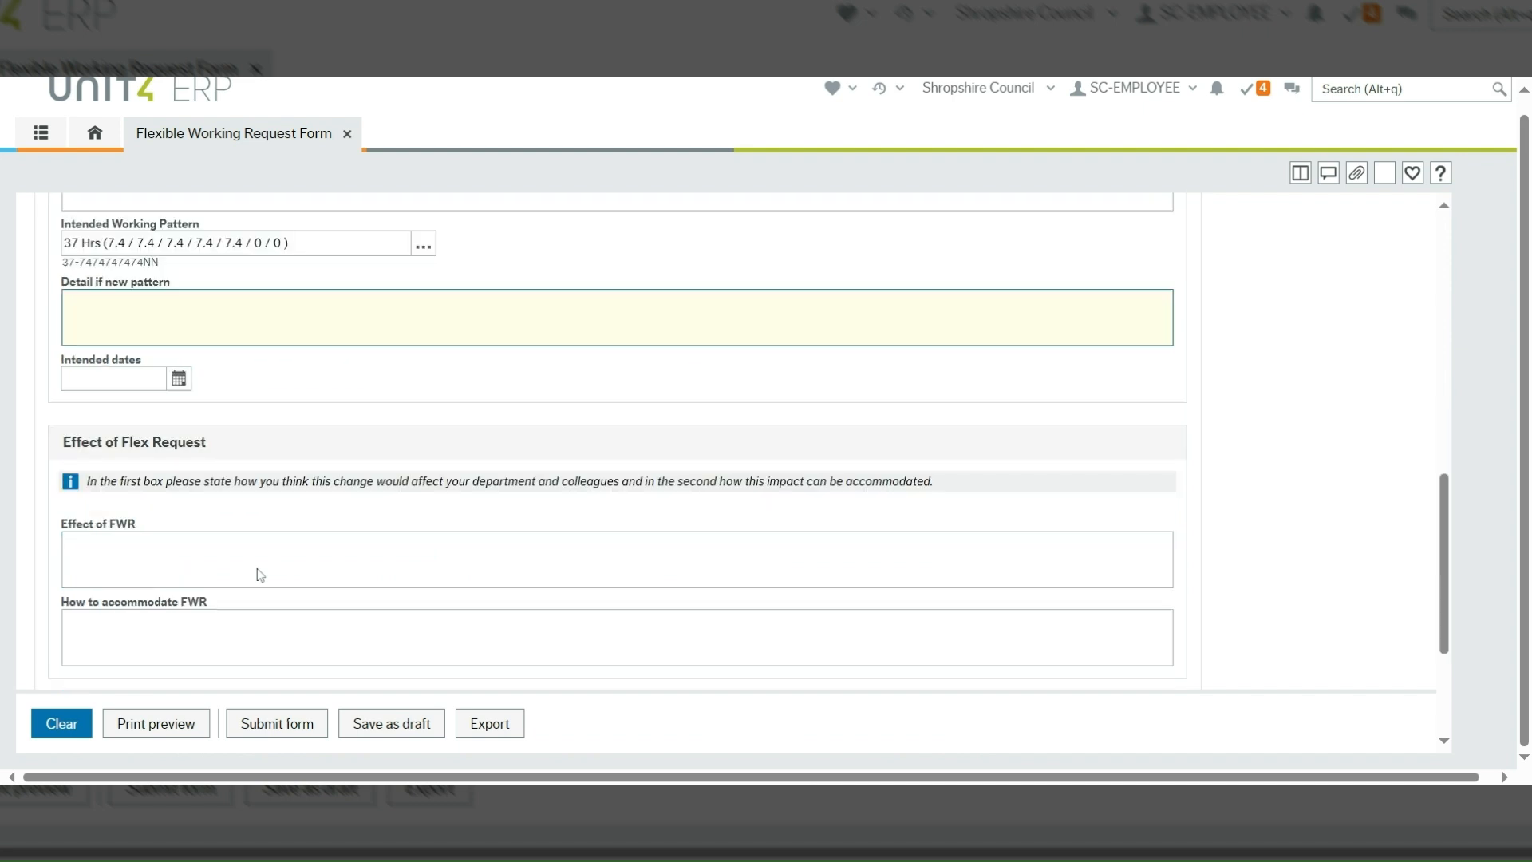
scroll(258, 577, "down", 2)
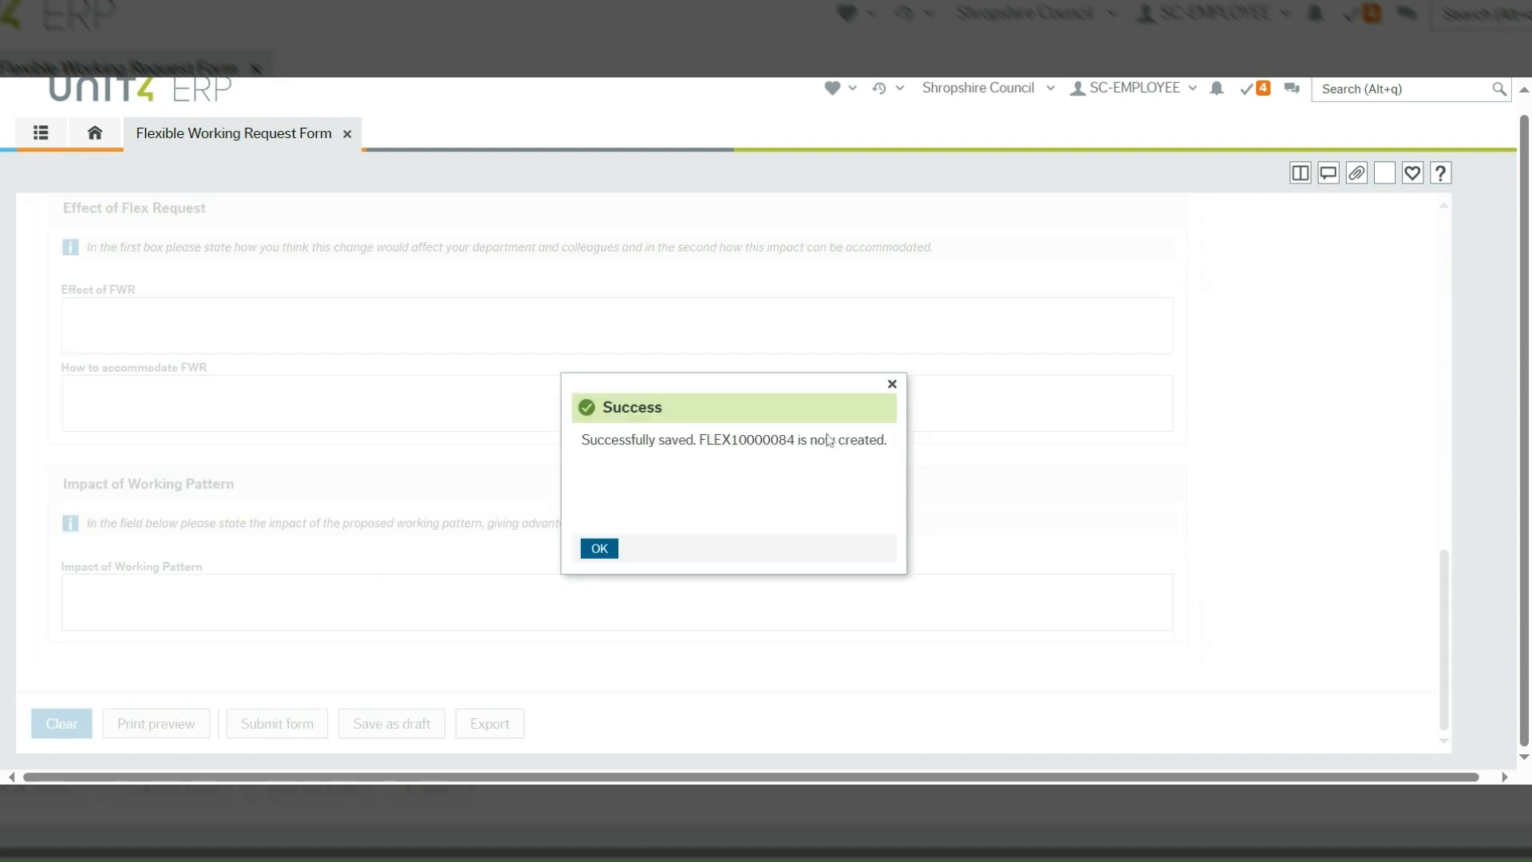
Step: Acknowledge the draft FLEX10000084 saved message and go to the form's document archive
left_click(600, 550)
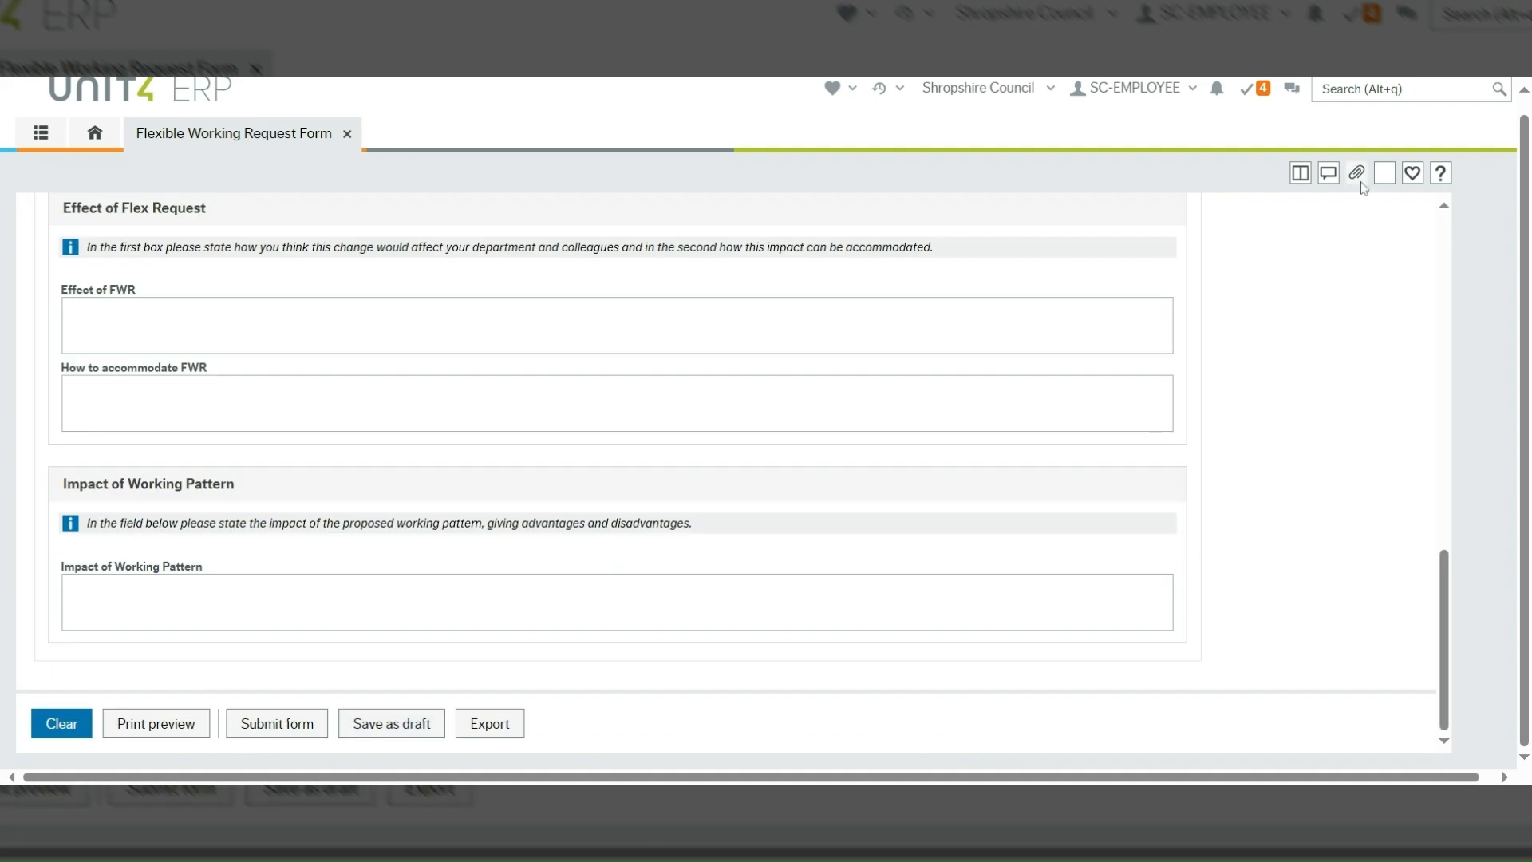
left_click(1356, 174)
Step: Upload Test Document.docx titled Test Document DRAFT, save it to the archive and return to the form
left_click(396, 360)
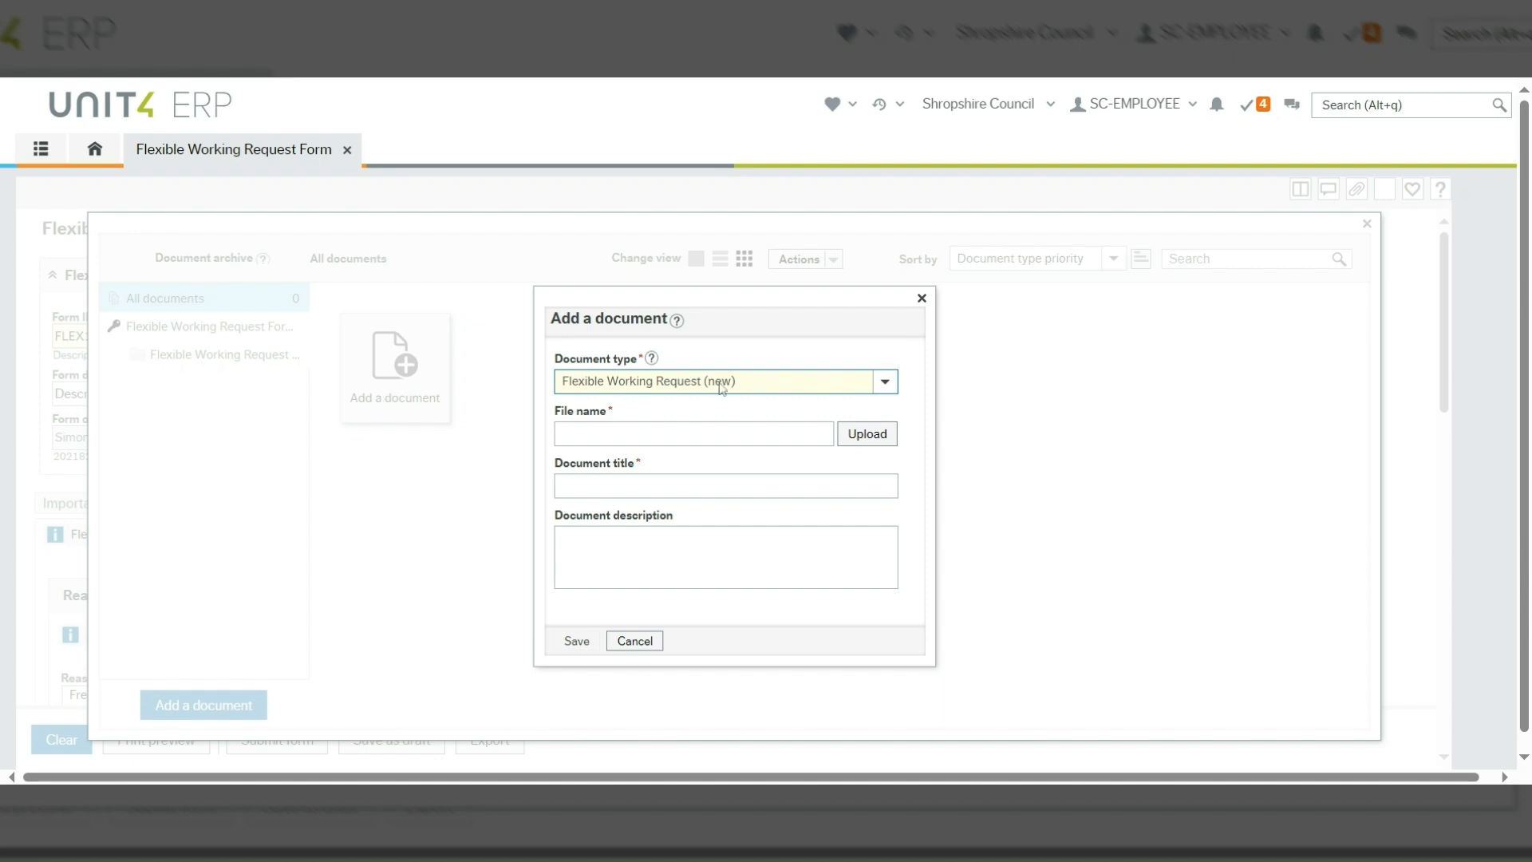
left_click(857, 439)
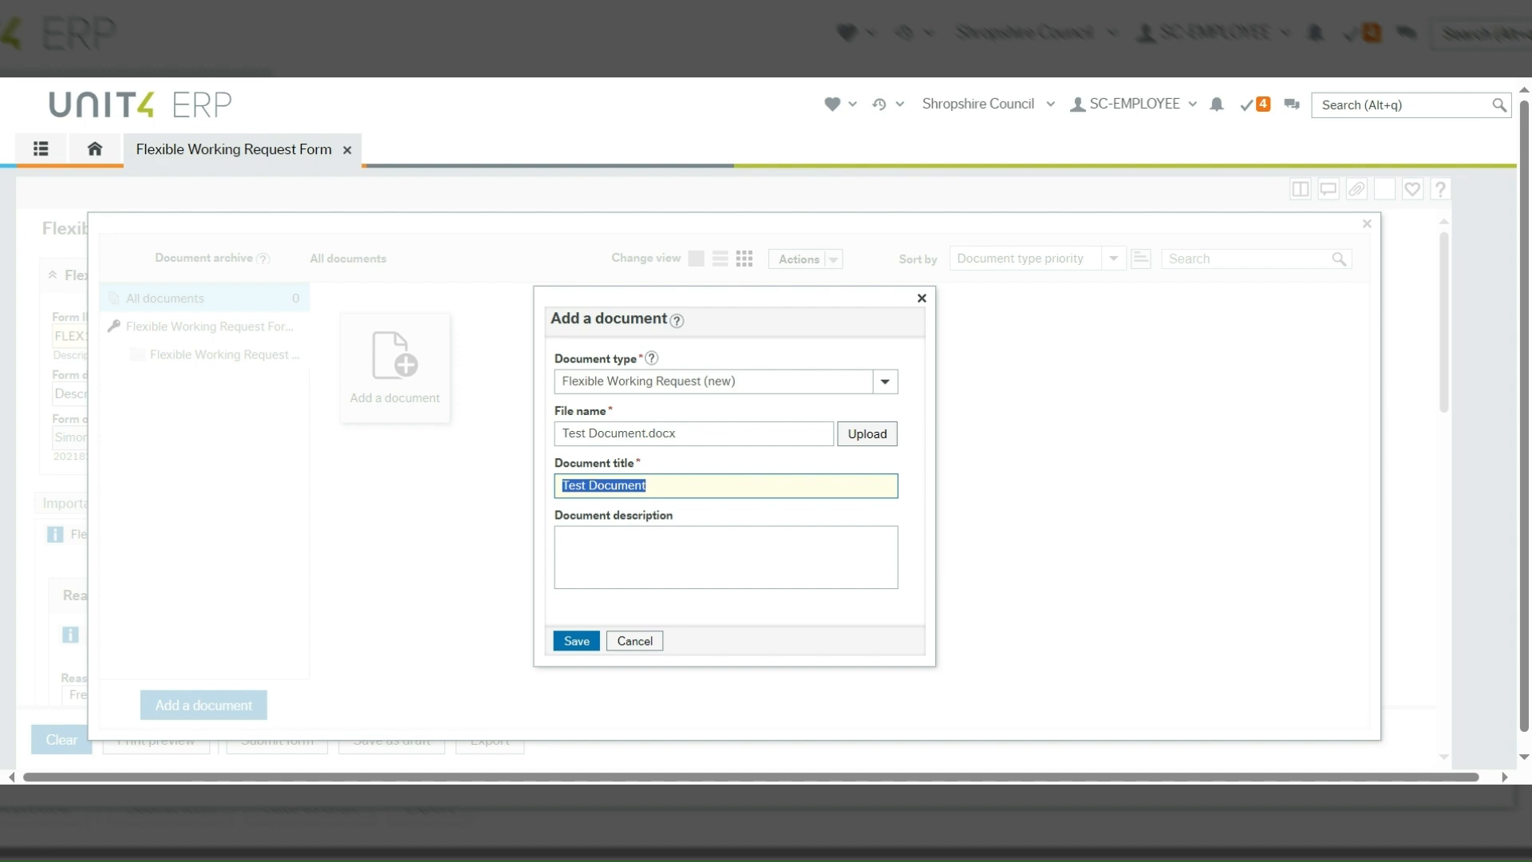
key("End")
type("DRAFT")
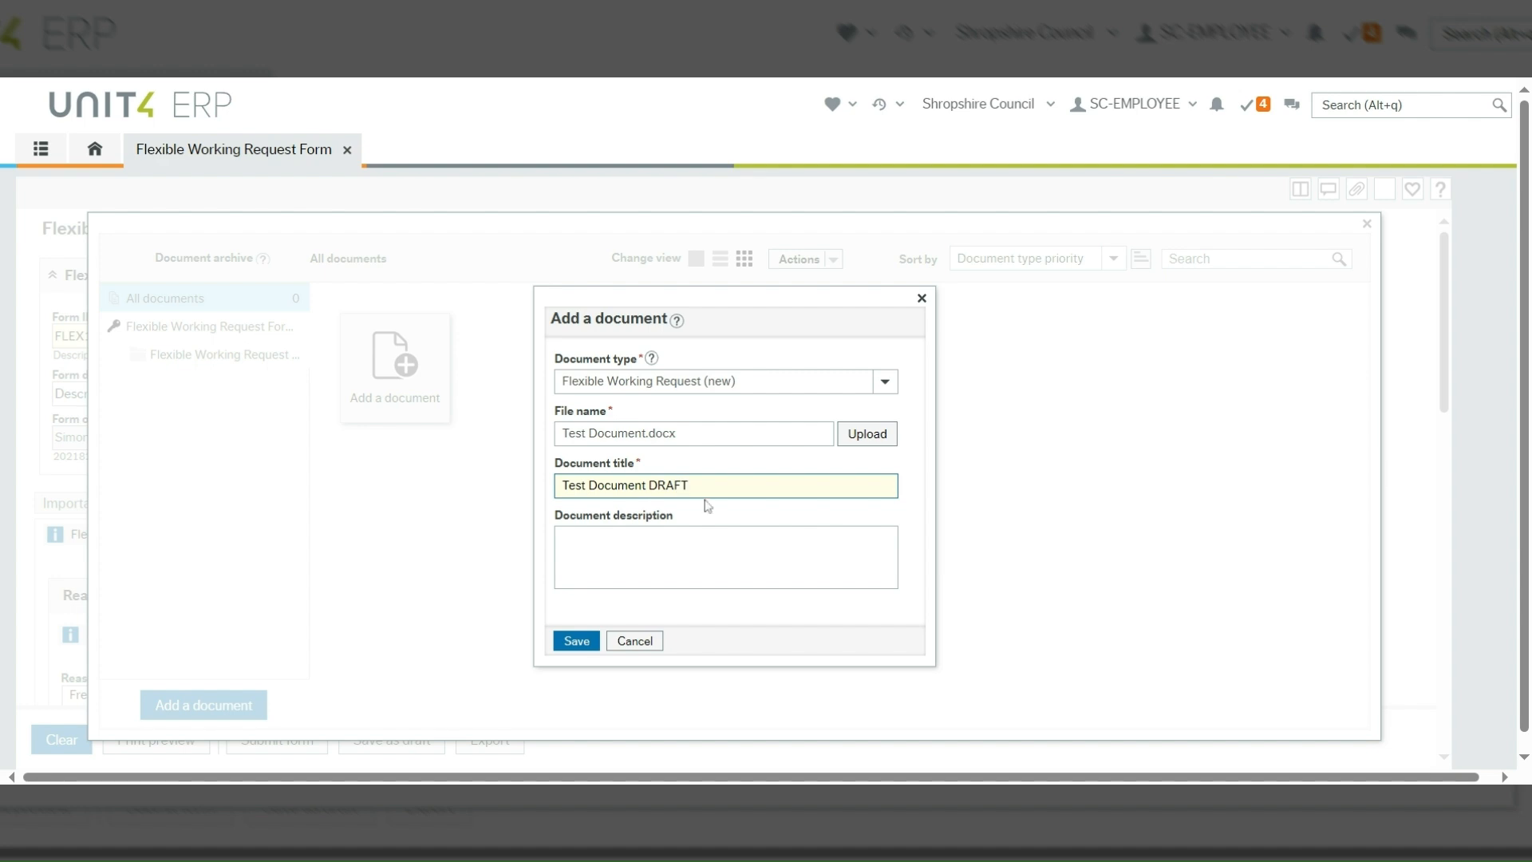
left_click(578, 642)
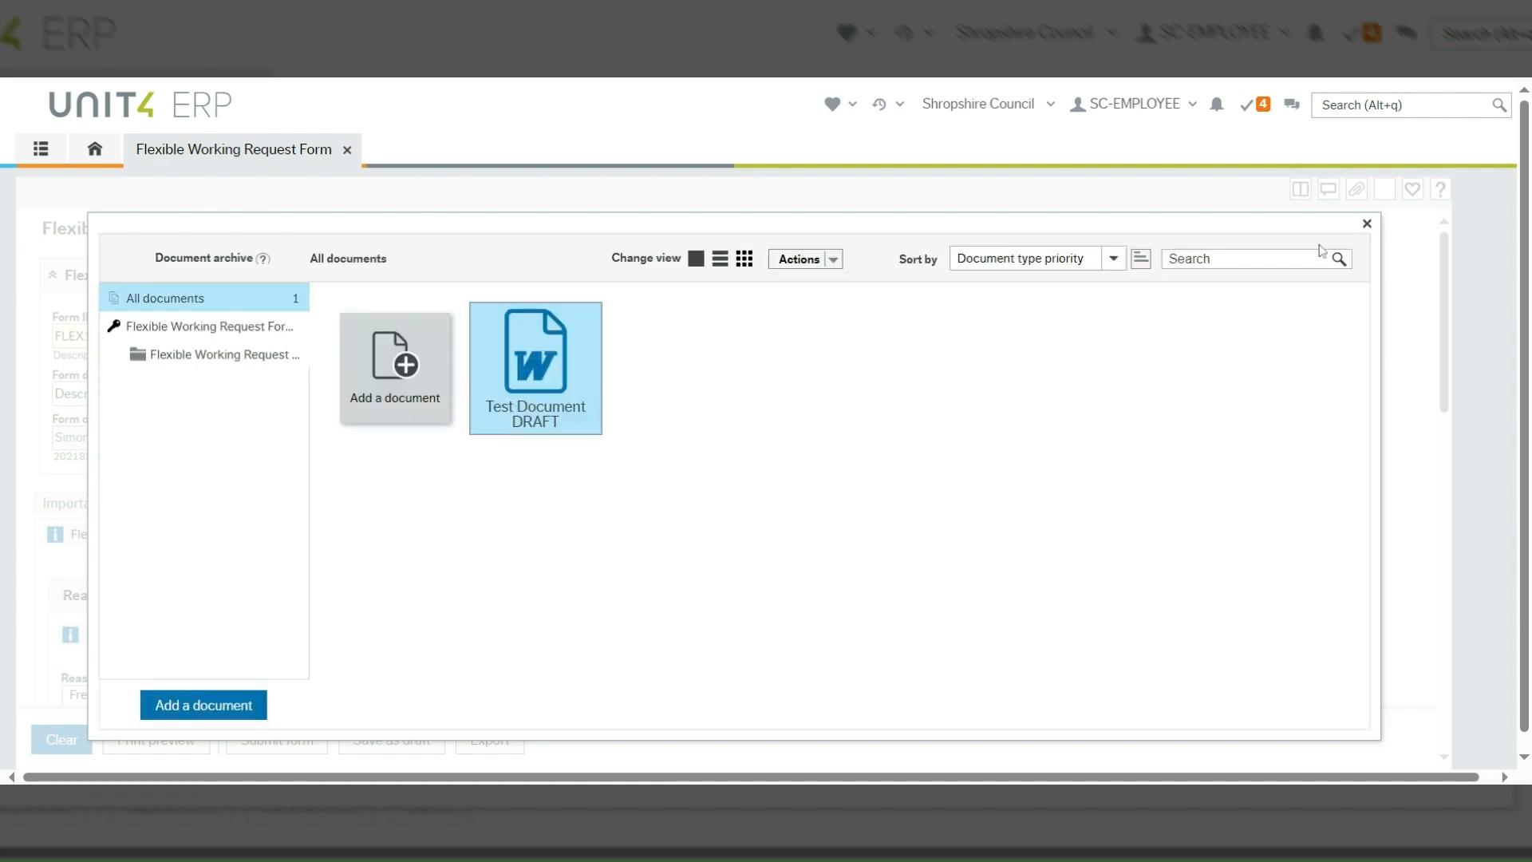
left_click(1368, 225)
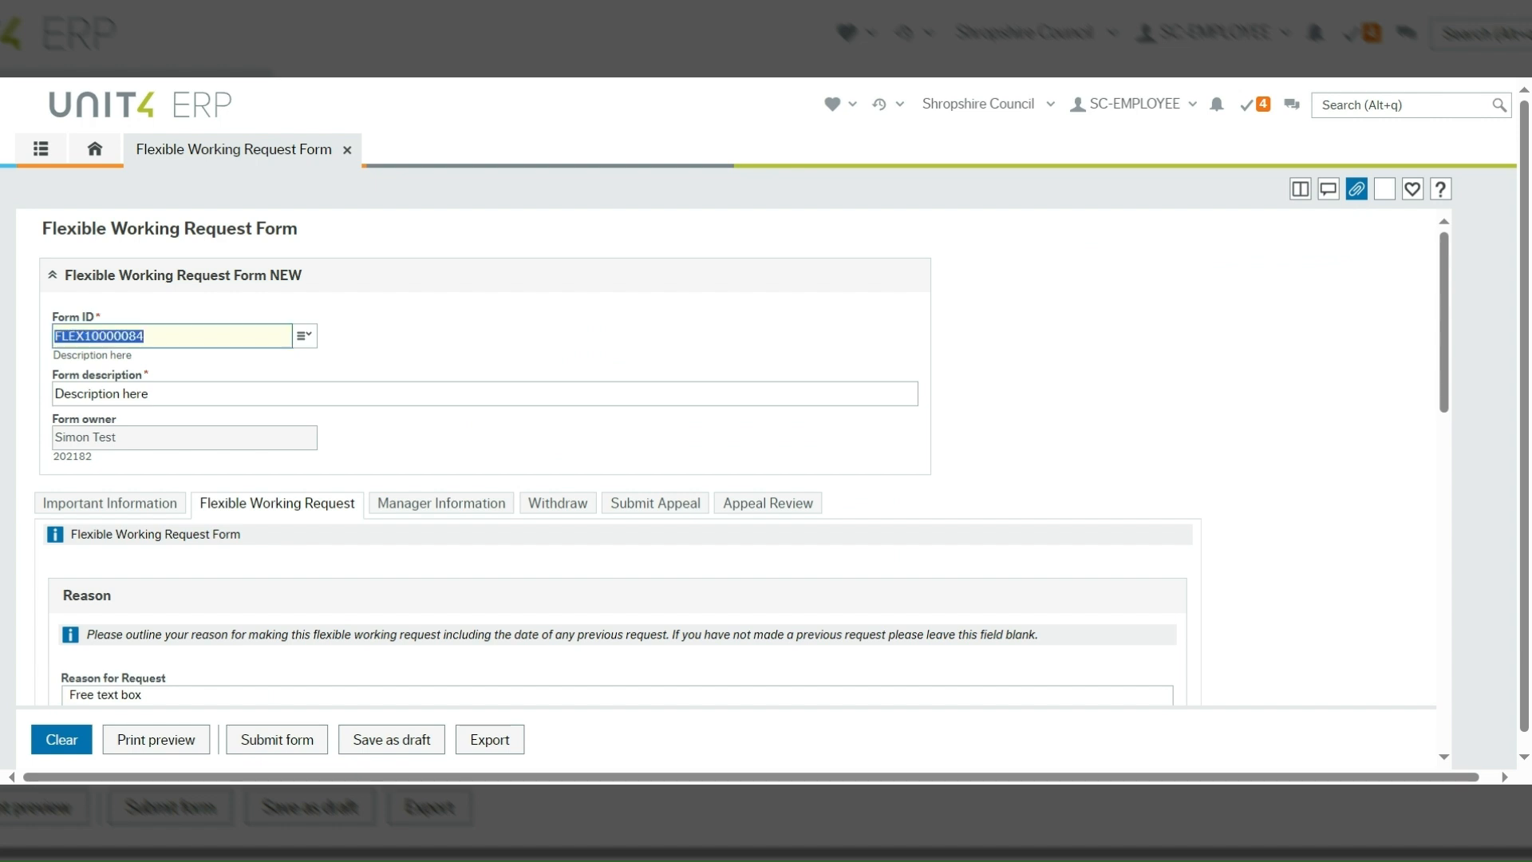
Step: Submit the flexible working request and acknowledge the confirmation
left_click(273, 745)
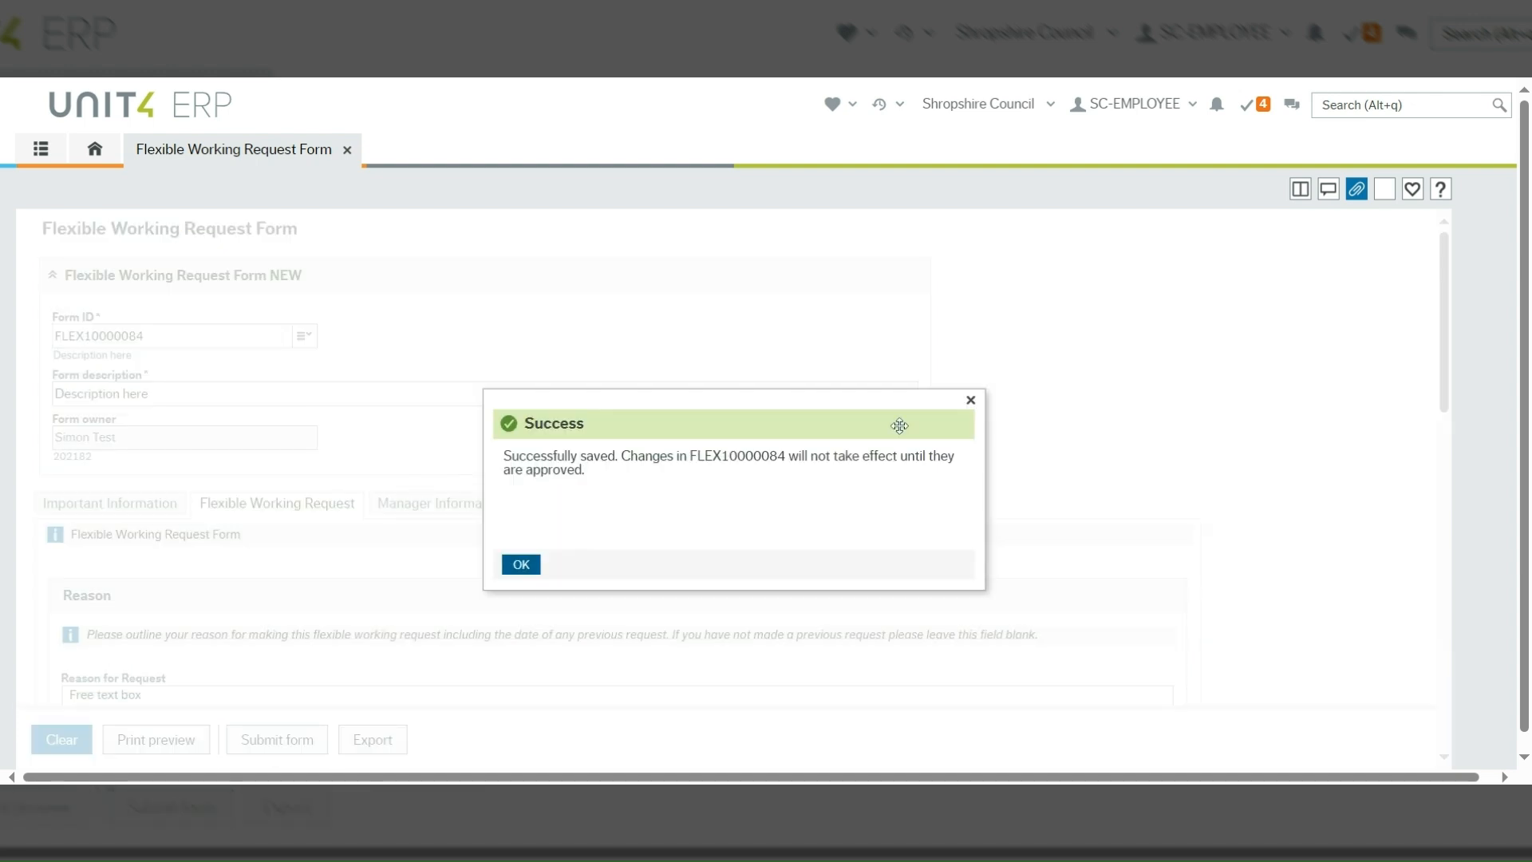
left_click(522, 565)
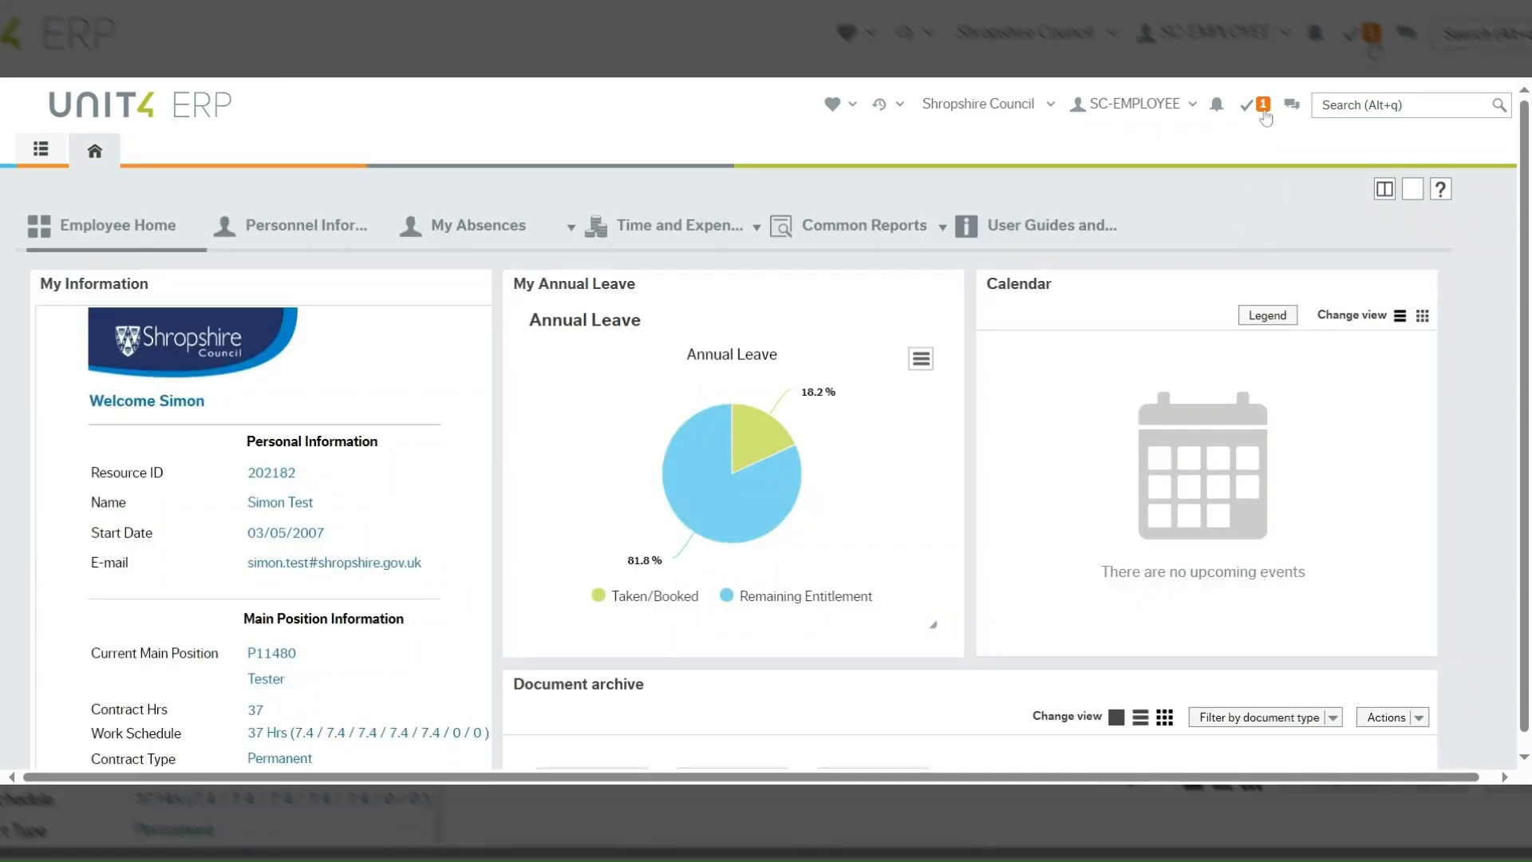
Step: Go to Task management and open the Review Form task for FLEX10000085
left_click(1259, 108)
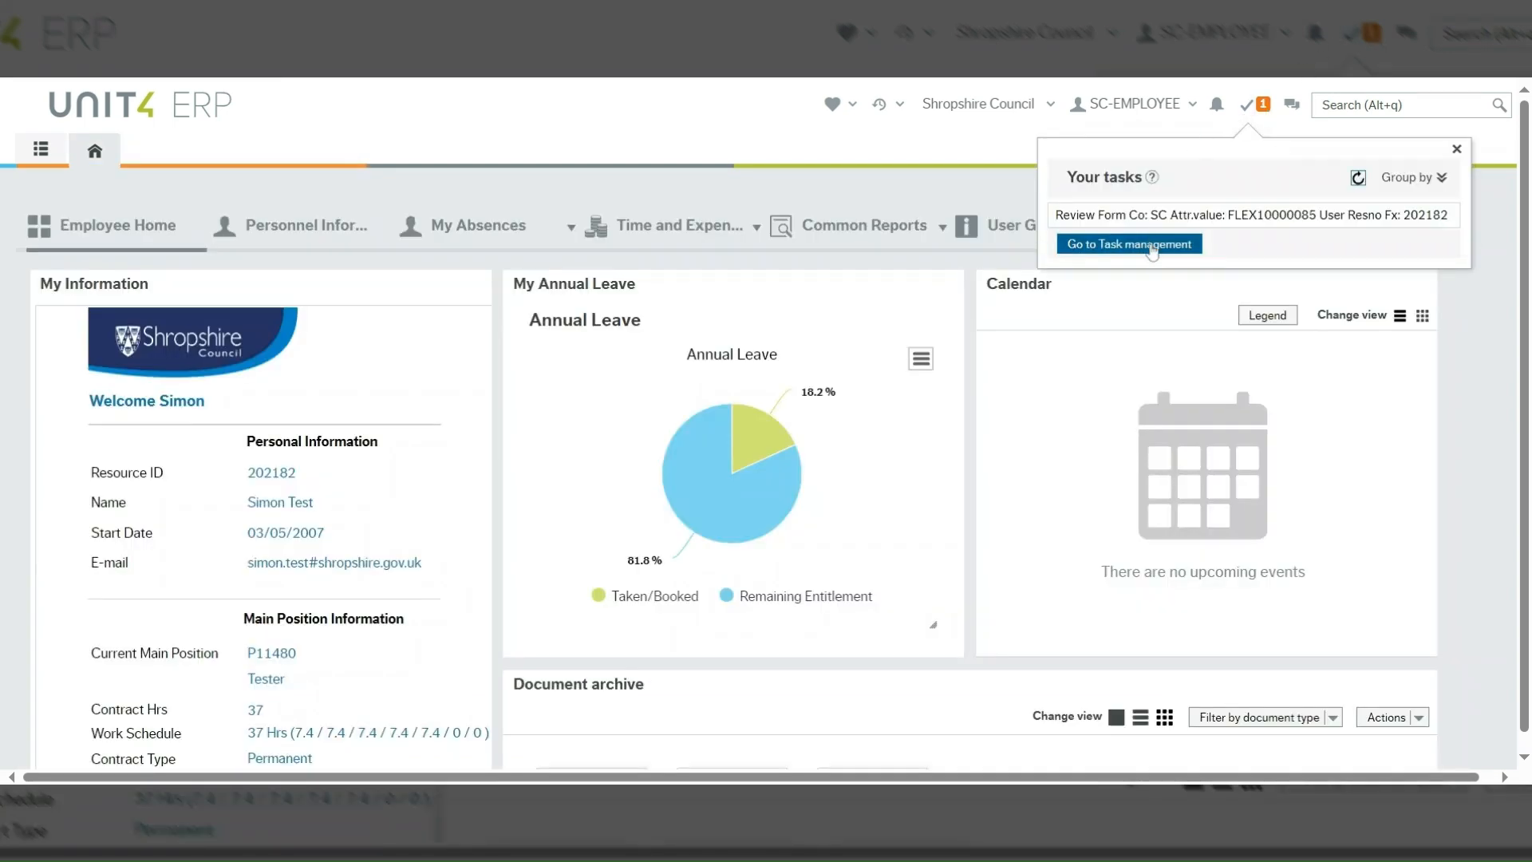
left_click(1130, 244)
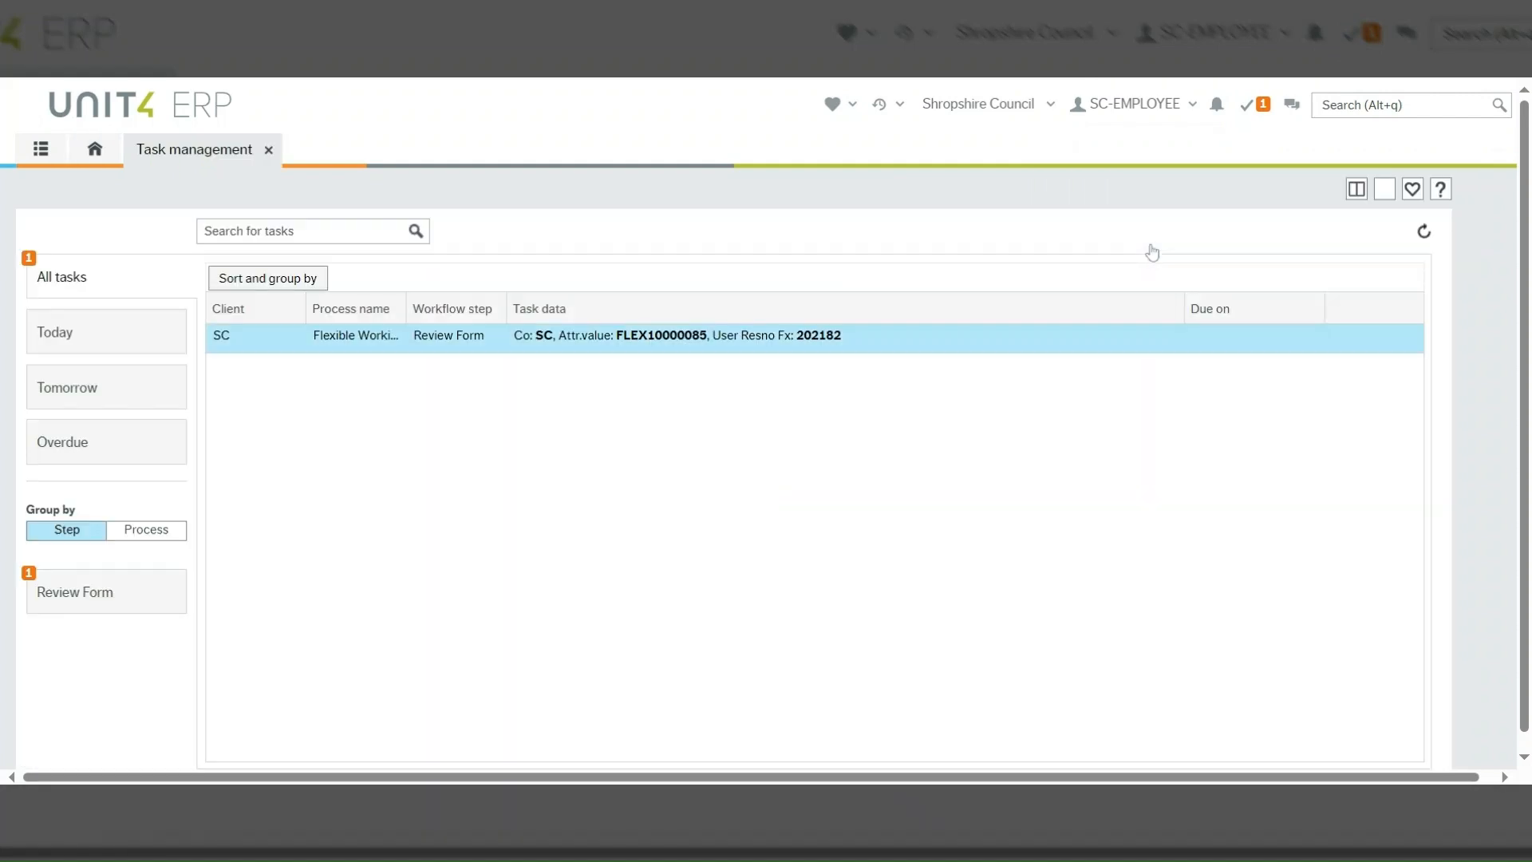
left_click(667, 352)
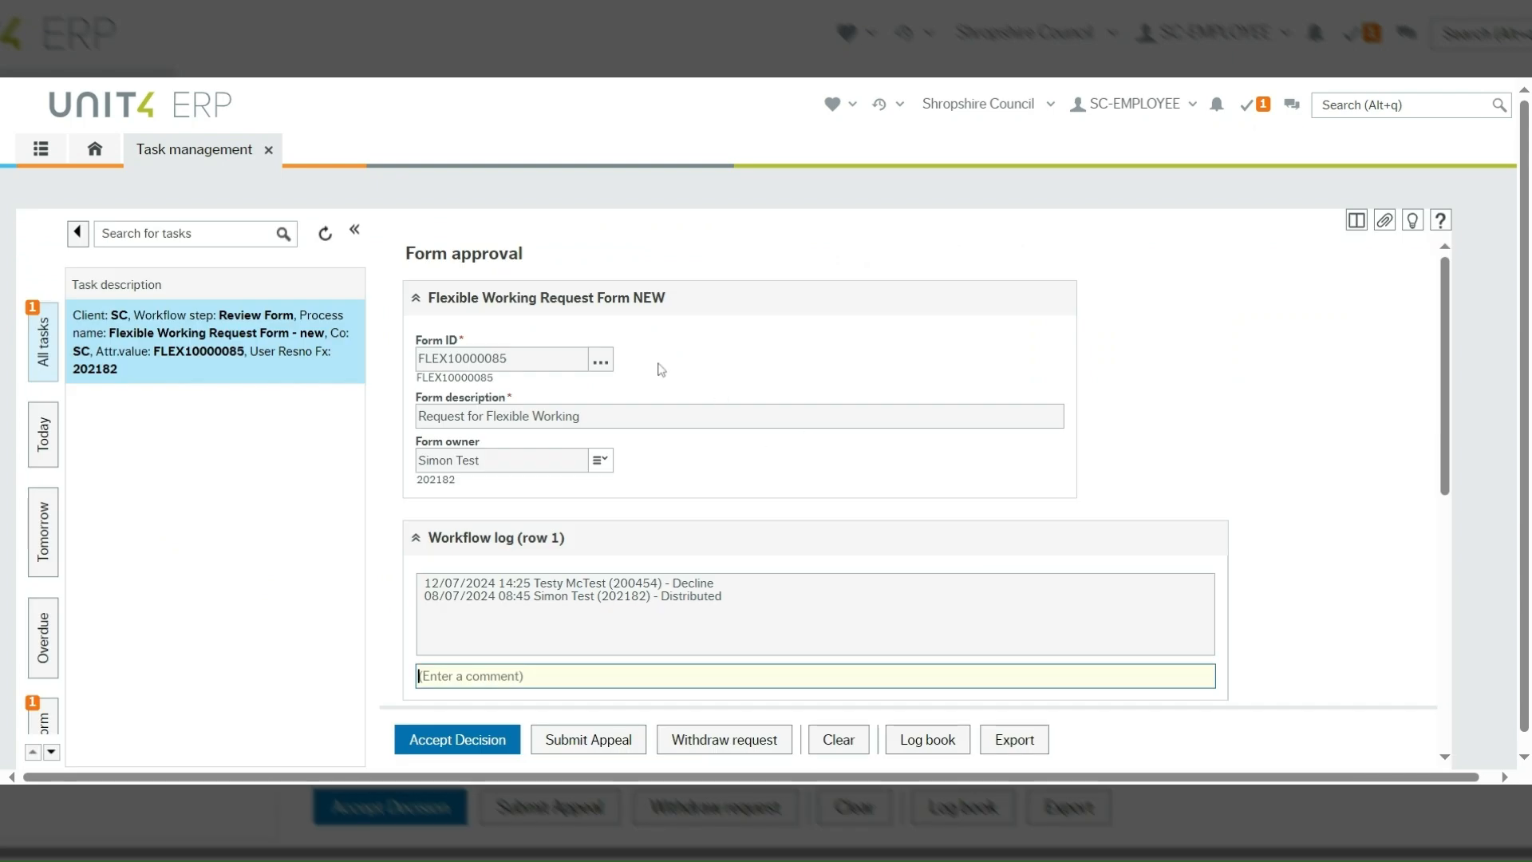
scroll(726, 486, "down", 2)
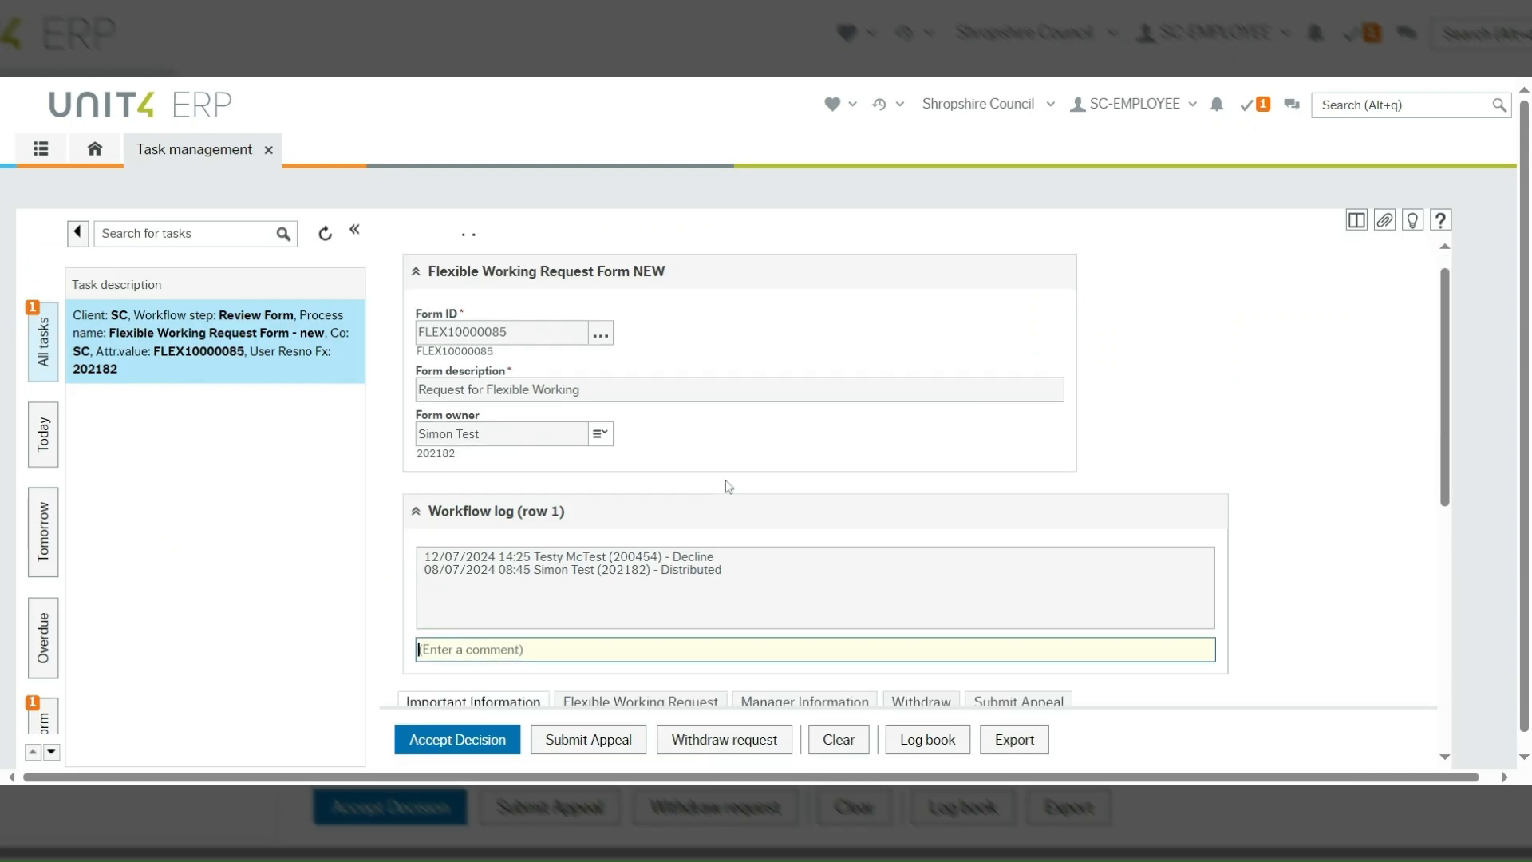
scroll(725, 485, "down", 2)
scroll(725, 484, "down", 3)
scroll(726, 484, "down", 2)
scroll(725, 484, "down", 1)
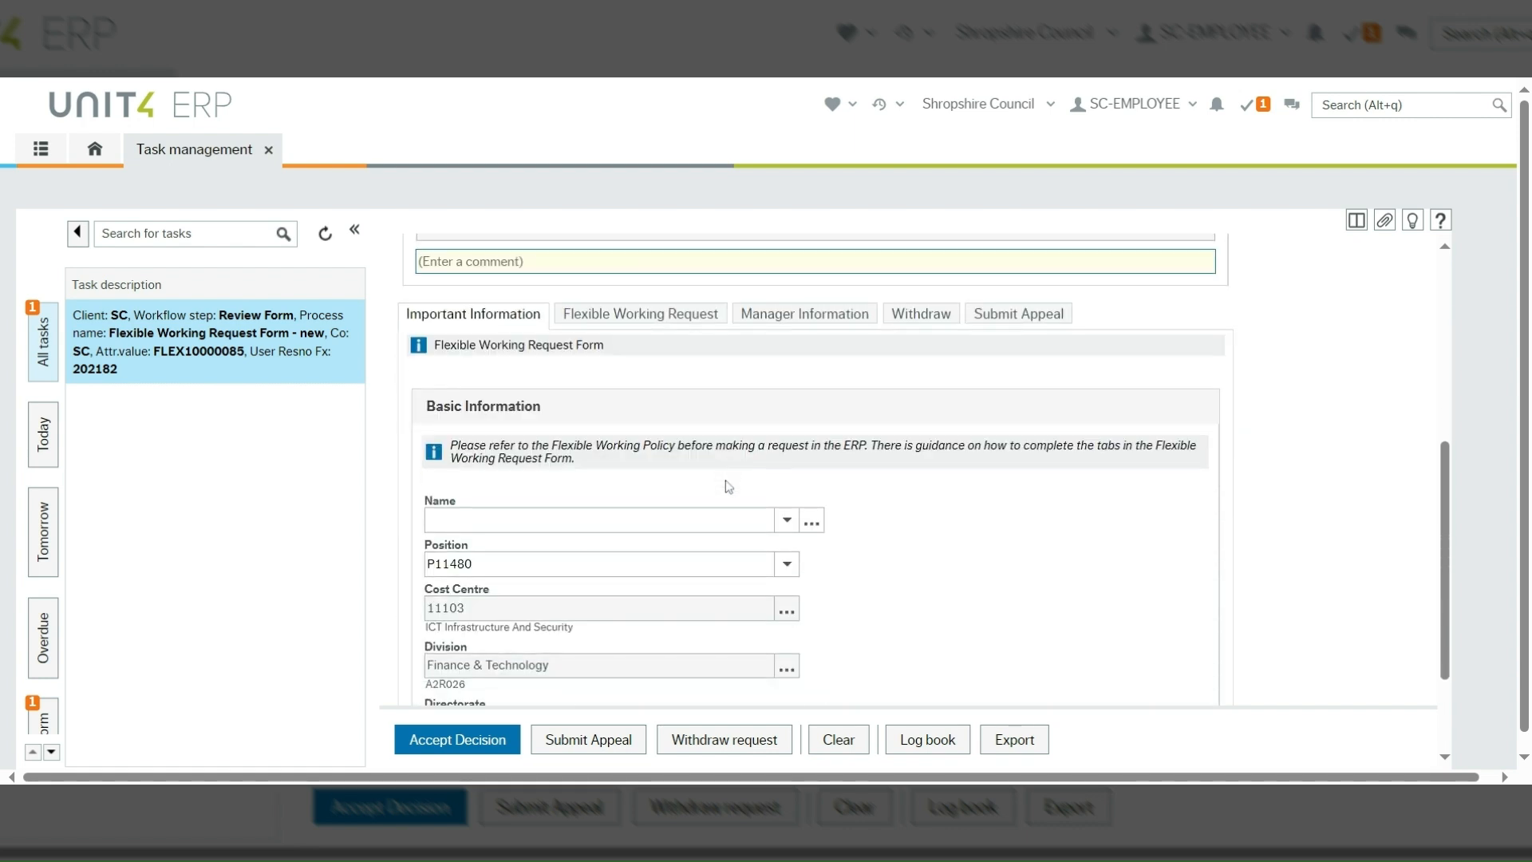
scroll(726, 485, "down", 2)
scroll(726, 485, "down", 1)
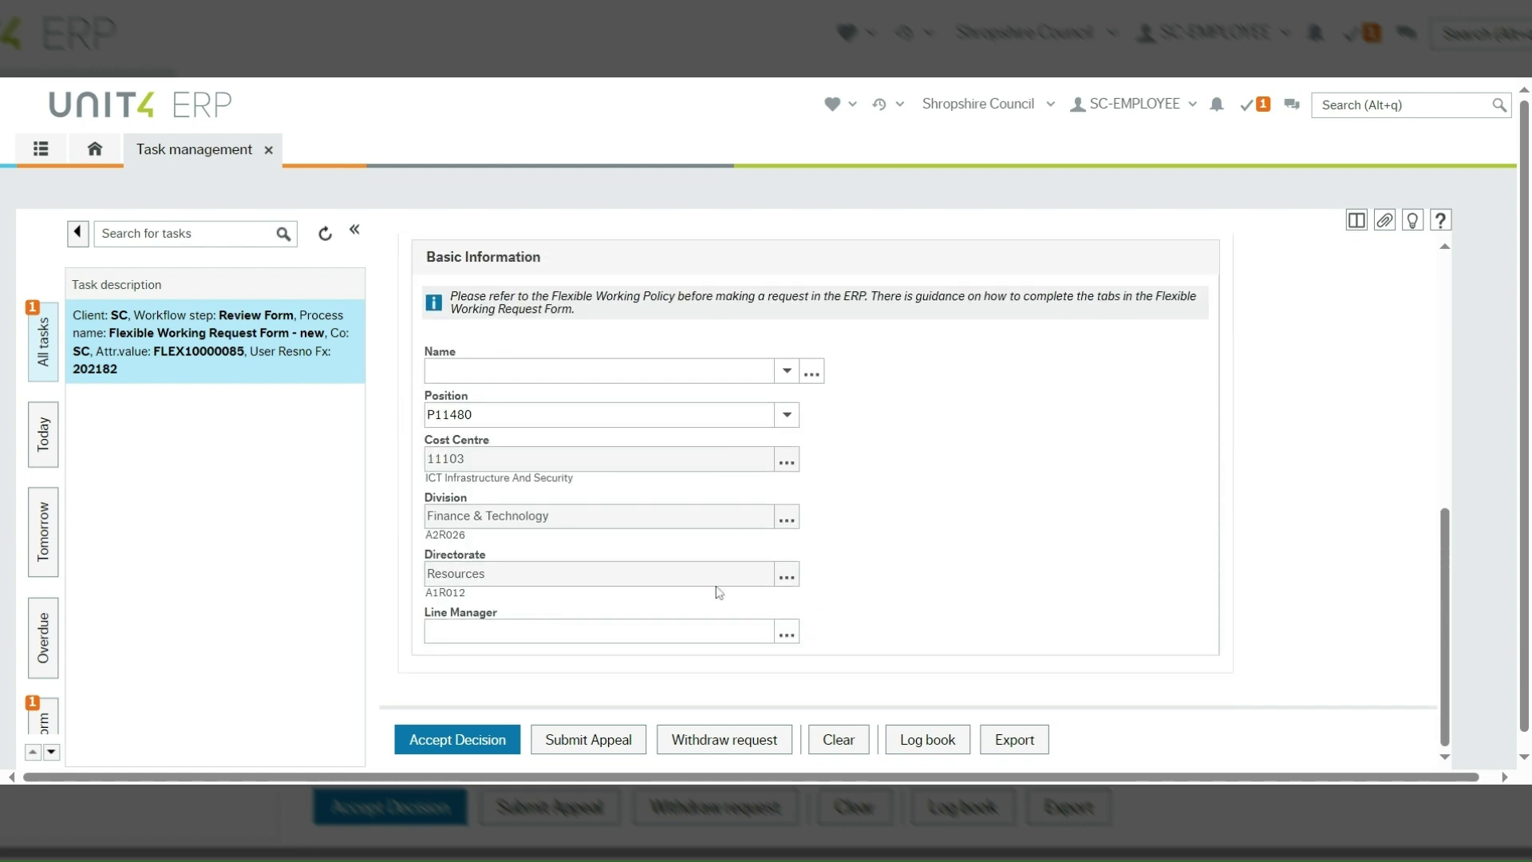
Step: Submit an appeal against the declined FLEX10000085 decision
left_click(595, 739)
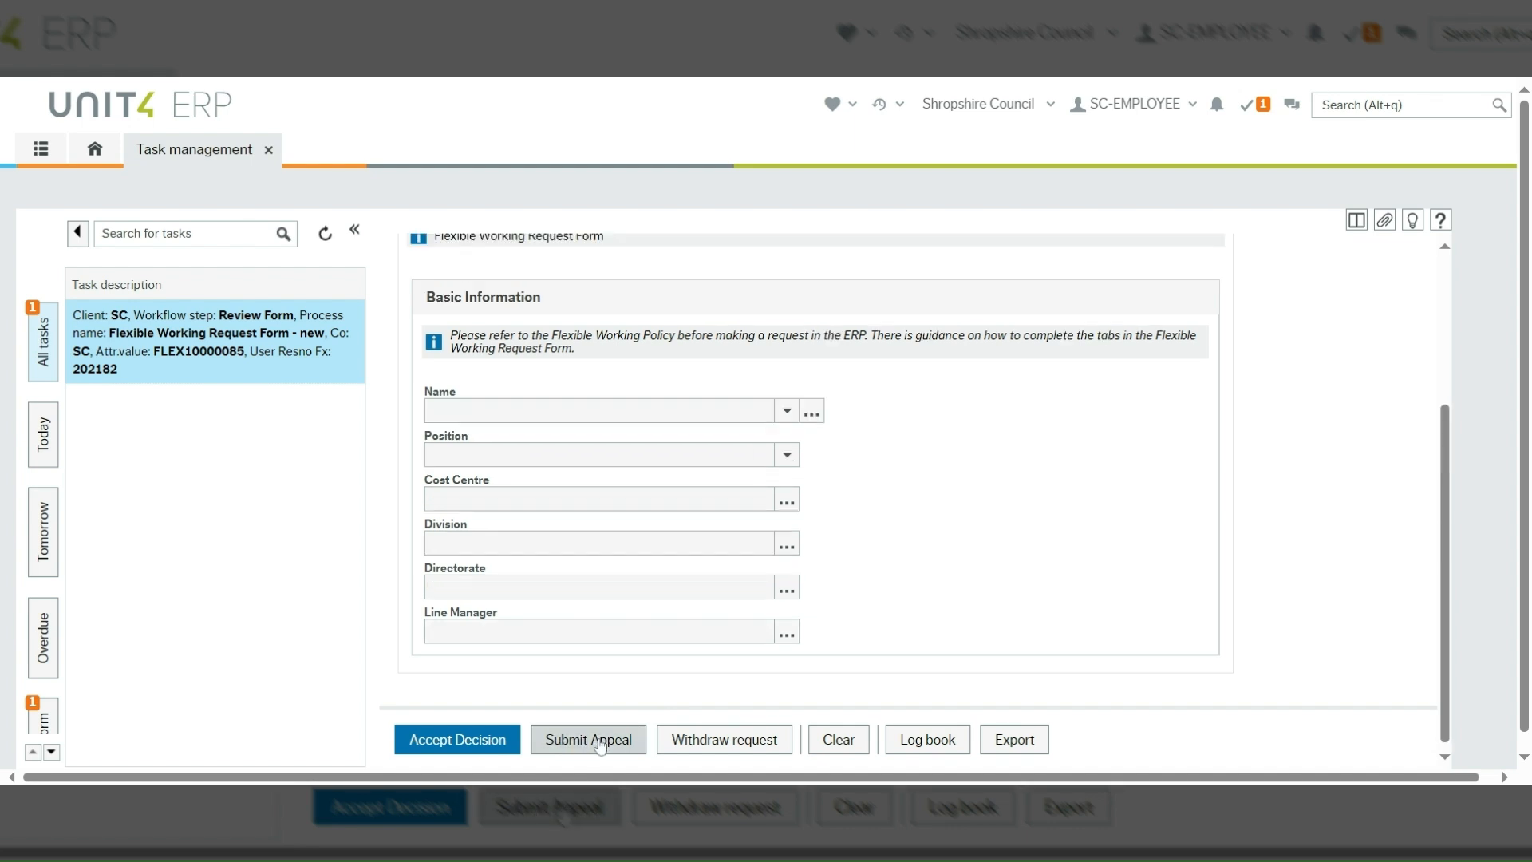